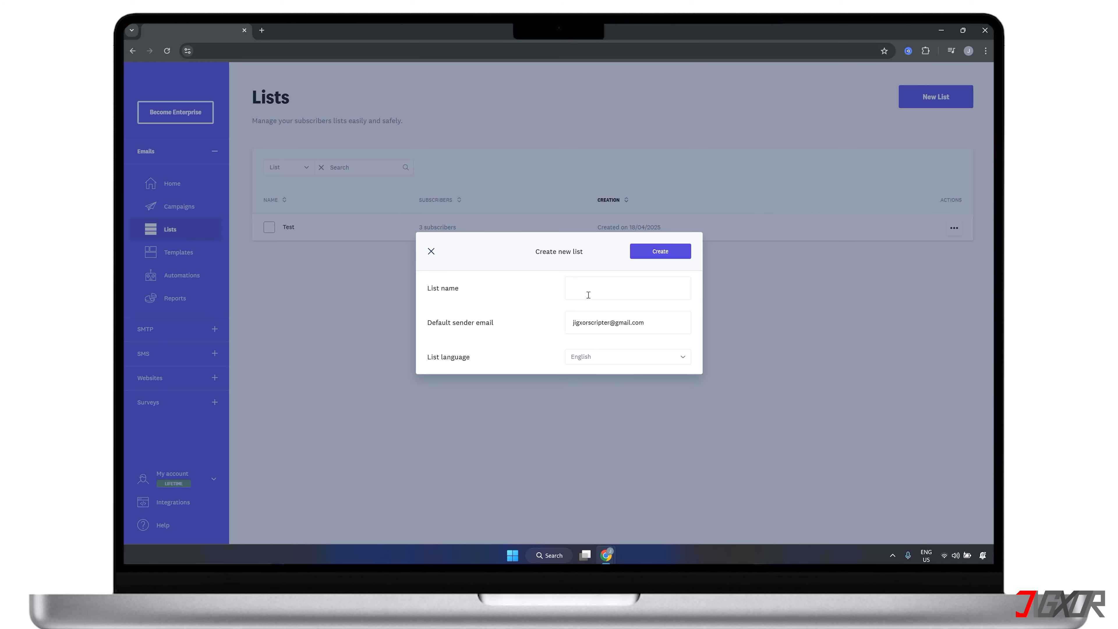
Step: Create a new subscriber list named "Jigxor Pastries' Subscribers", keeping the default sender email and English as its language
click(588, 294)
text(Jigxor Pastries' Subscribers)
click(667, 253)
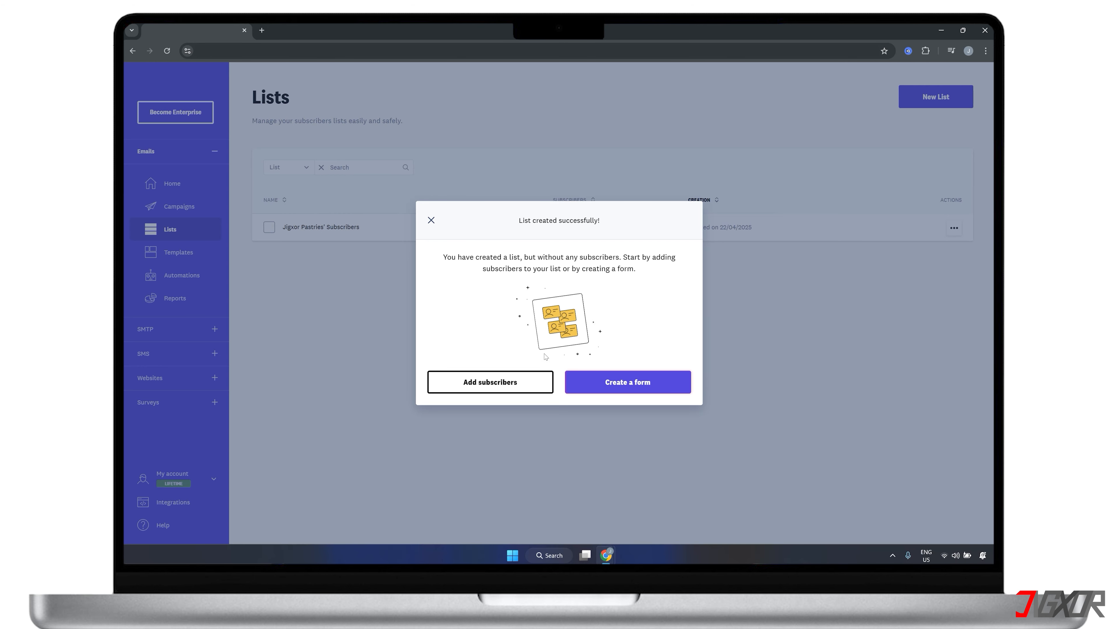
Step: Add three subscribers to the new list manually by entering each subscriber's email address, and return to the lists overview
click(501, 381)
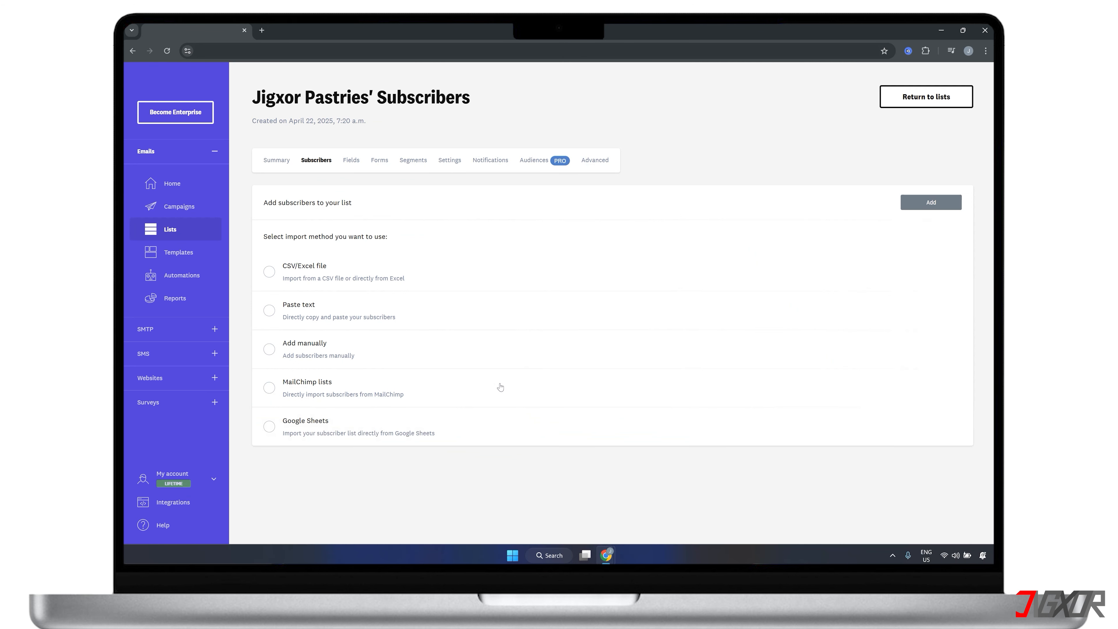
click(270, 349)
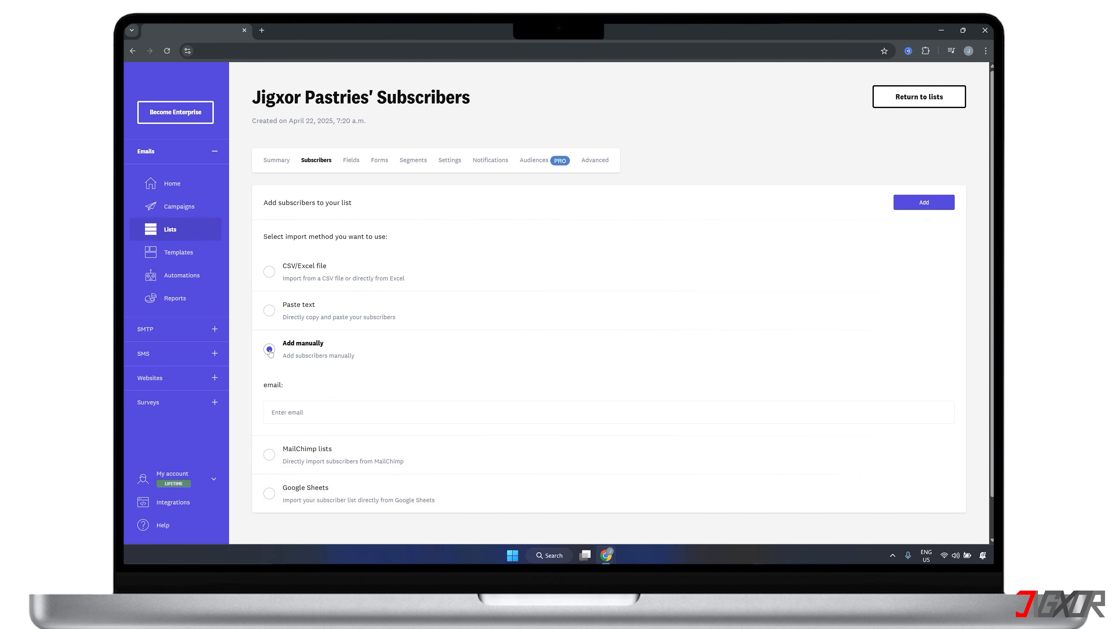
click(343, 410)
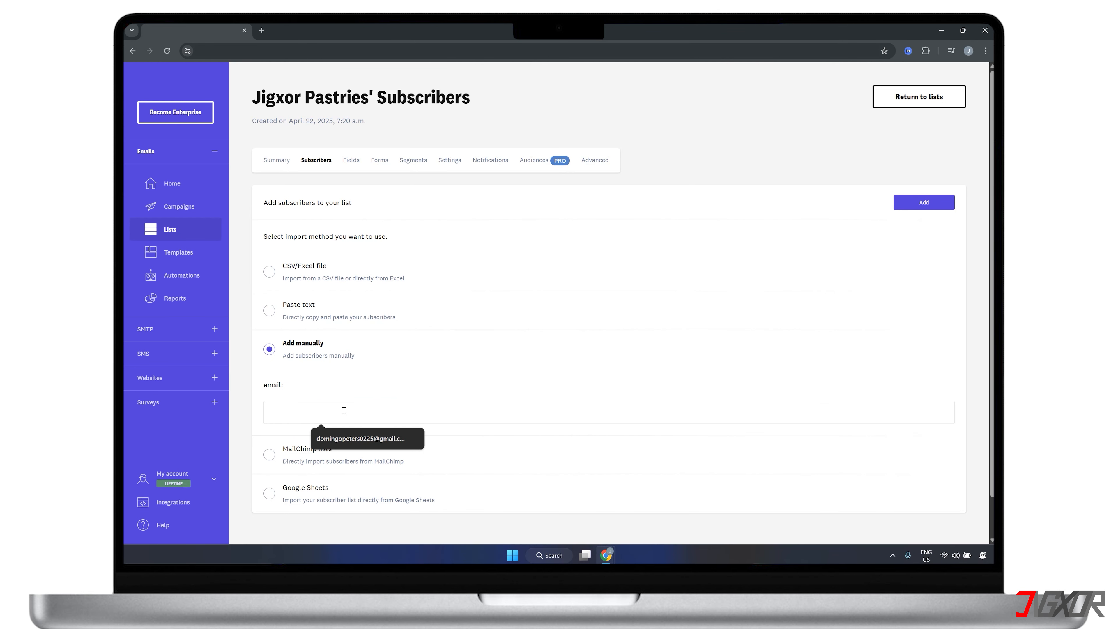
click(347, 438)
key(Return)
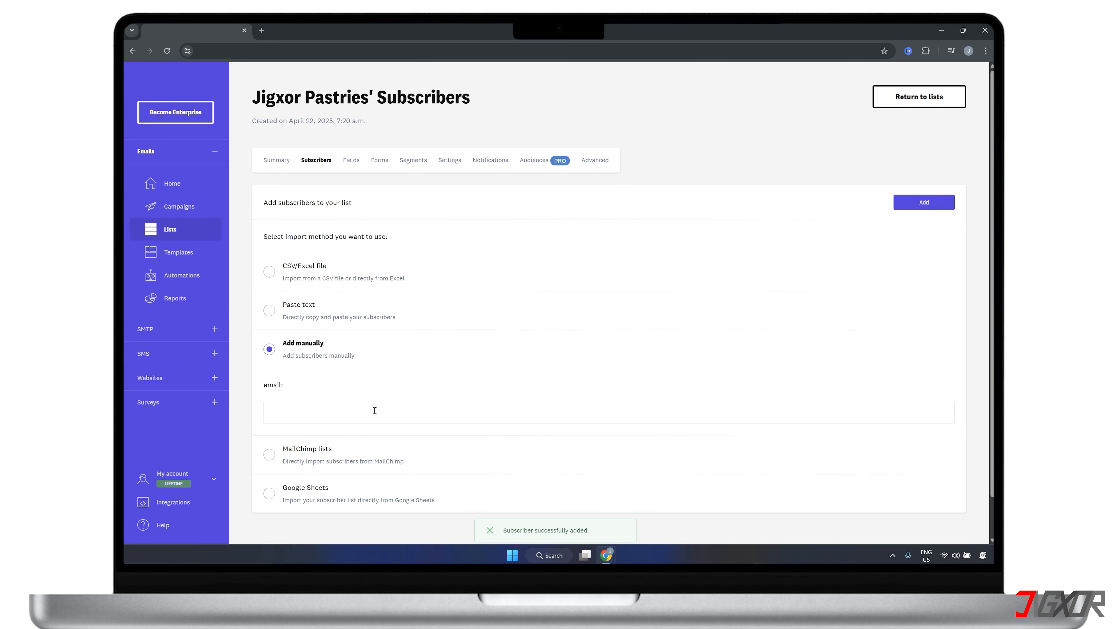
key(ctrl+v)
key(Return)
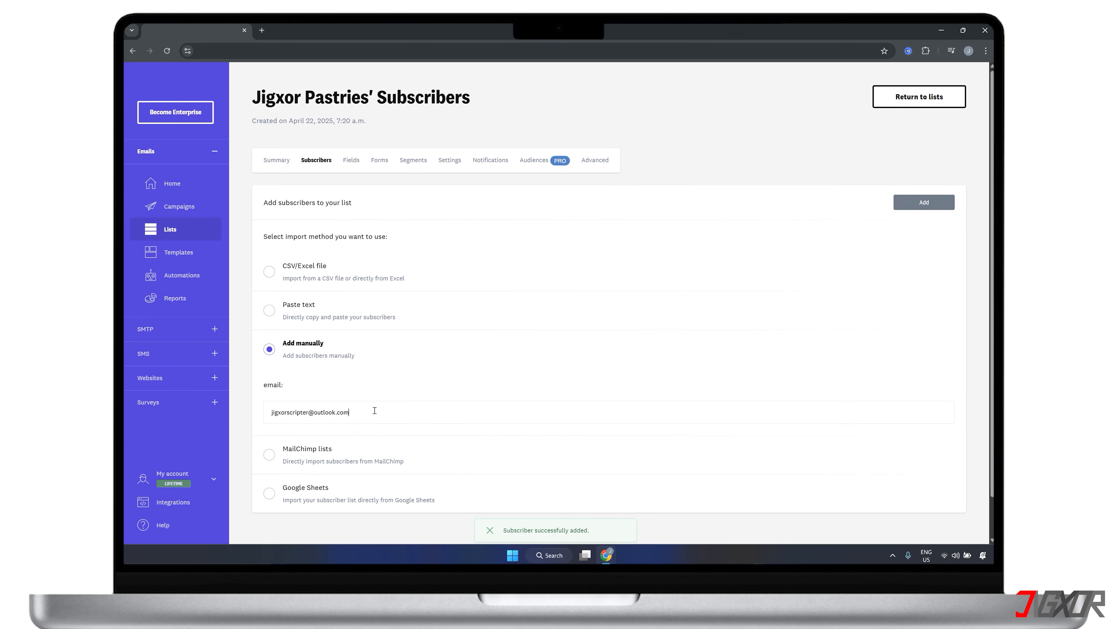
key(ctrl+v)
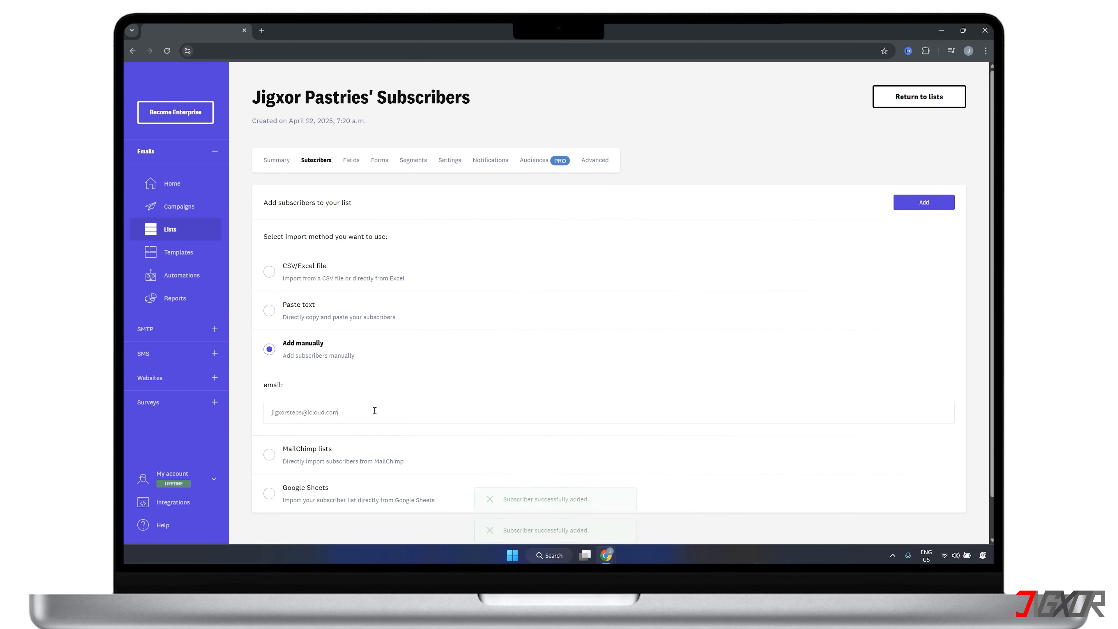
key(Return)
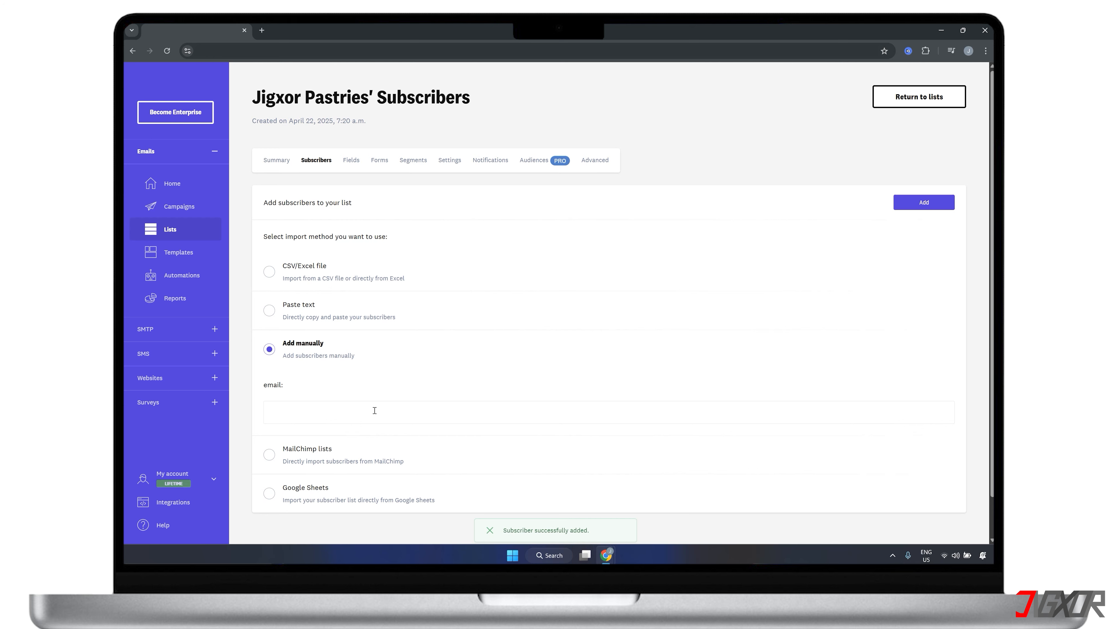
click(889, 96)
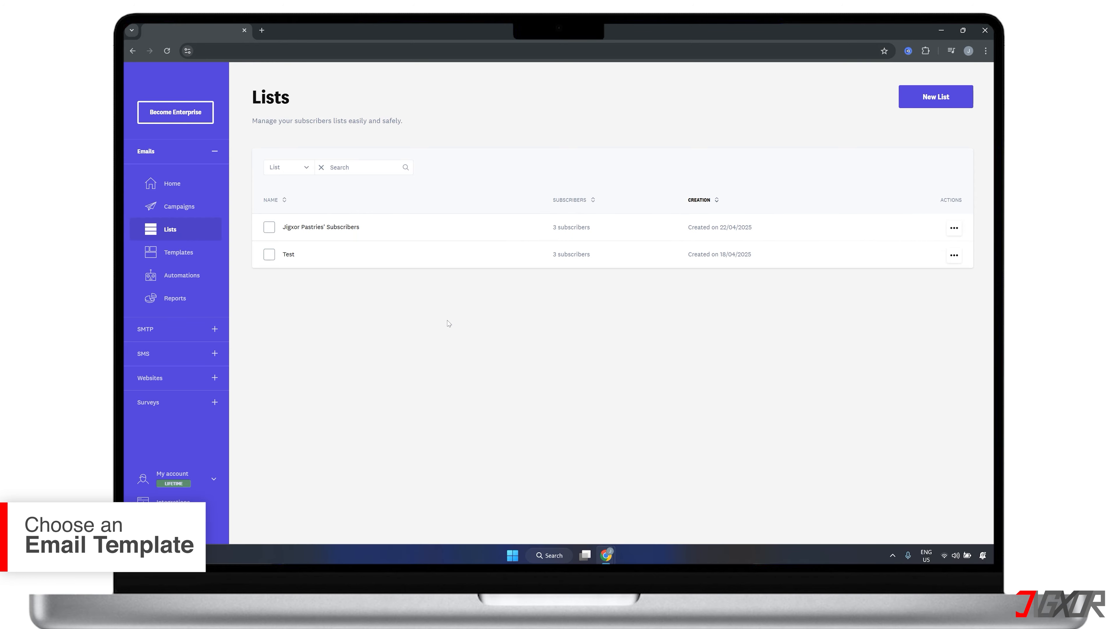
Step: Start a new email template and search the Acumbamail template gallery for "cake"
click(178, 254)
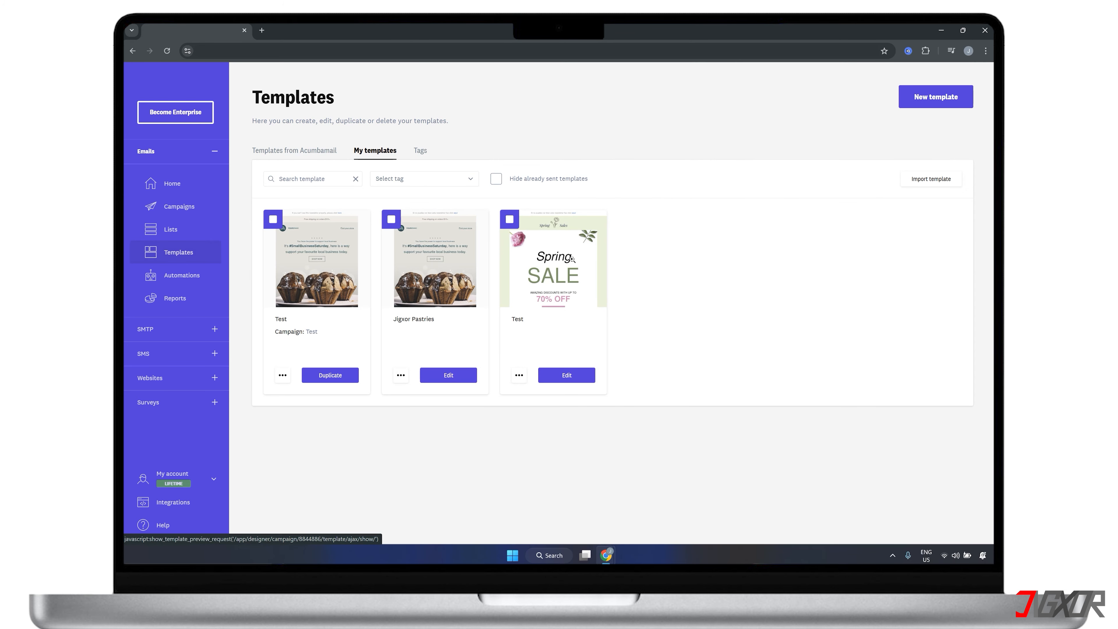
click(910, 105)
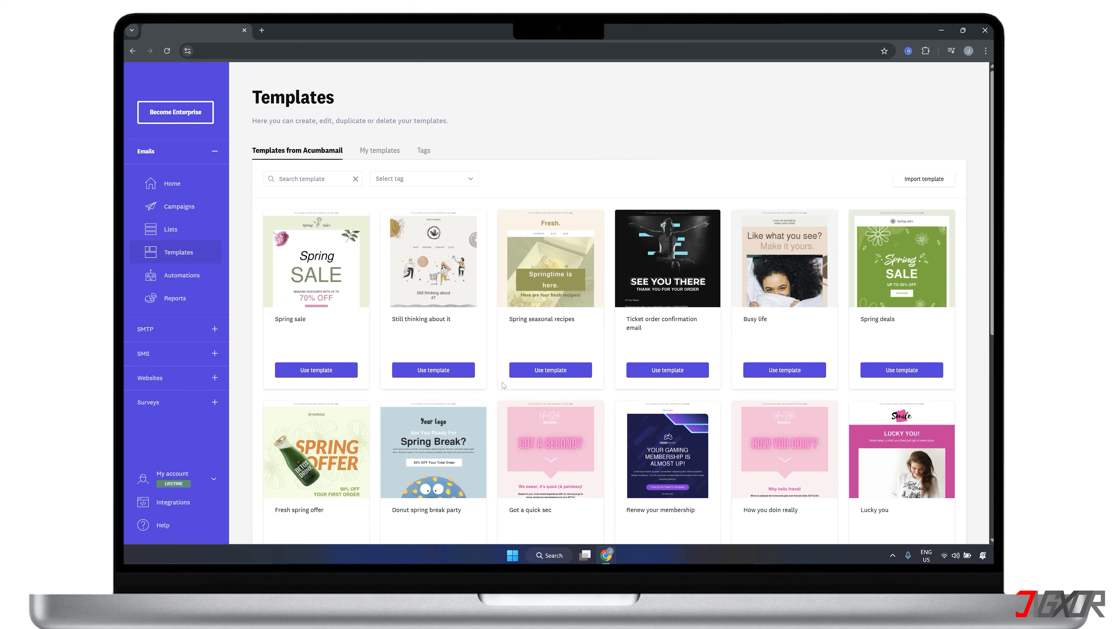
scroll(504, 382, down, 3)
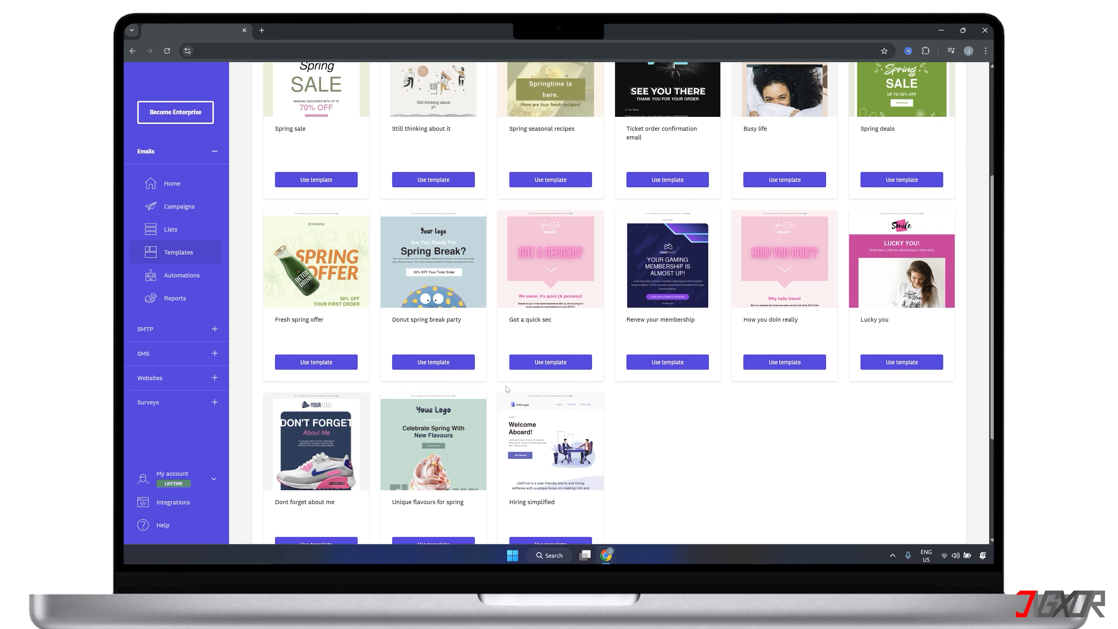
scroll(507, 389, up, 3)
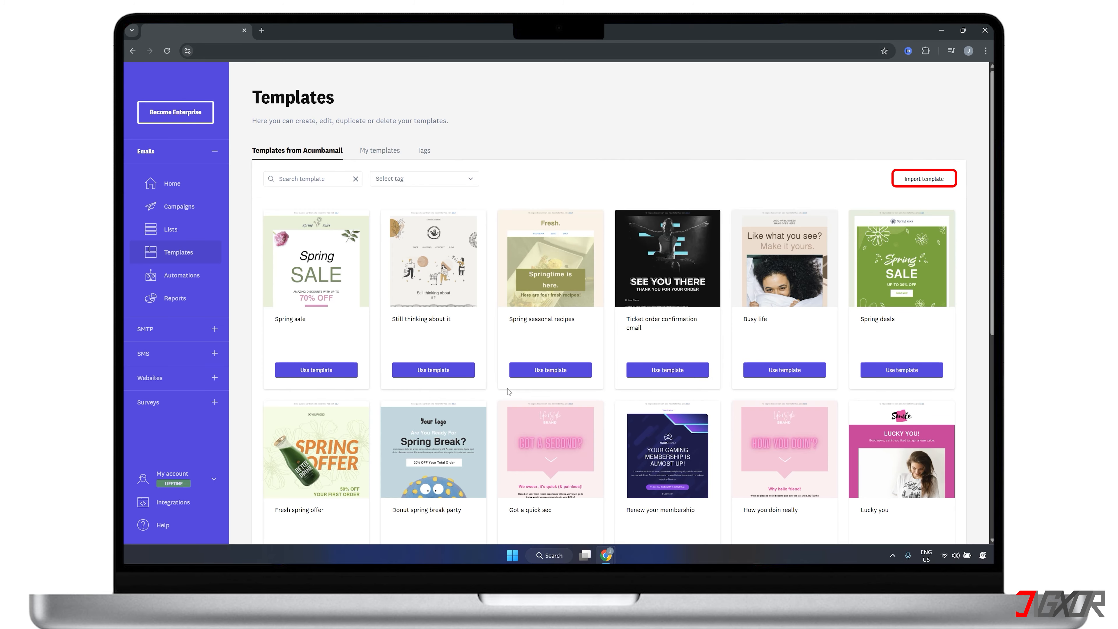
click(303, 181)
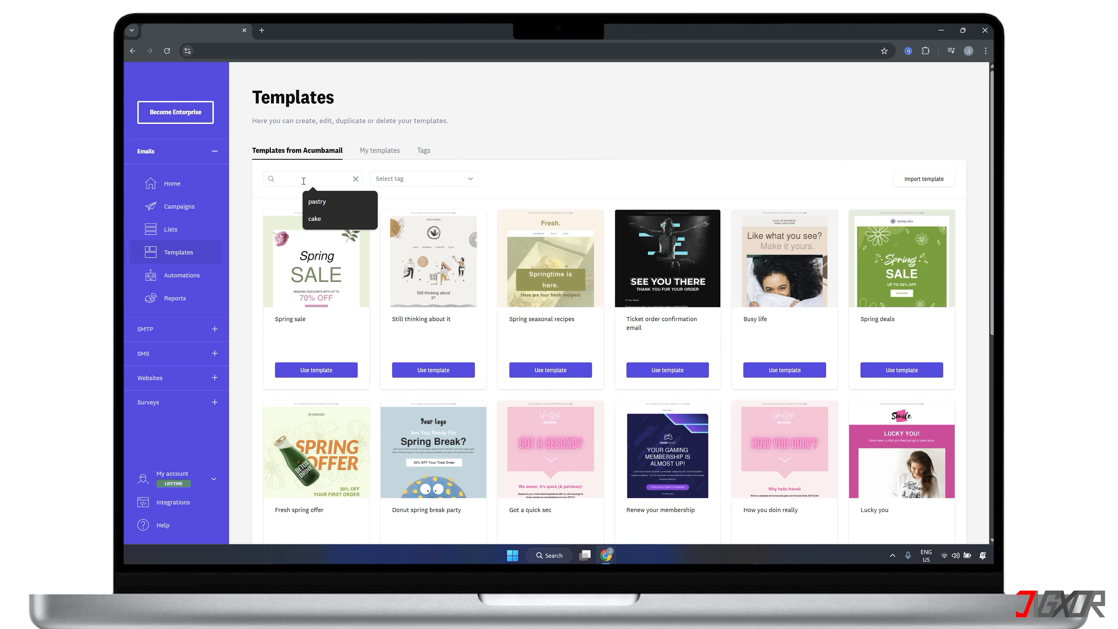
text(cake)
key(Return)
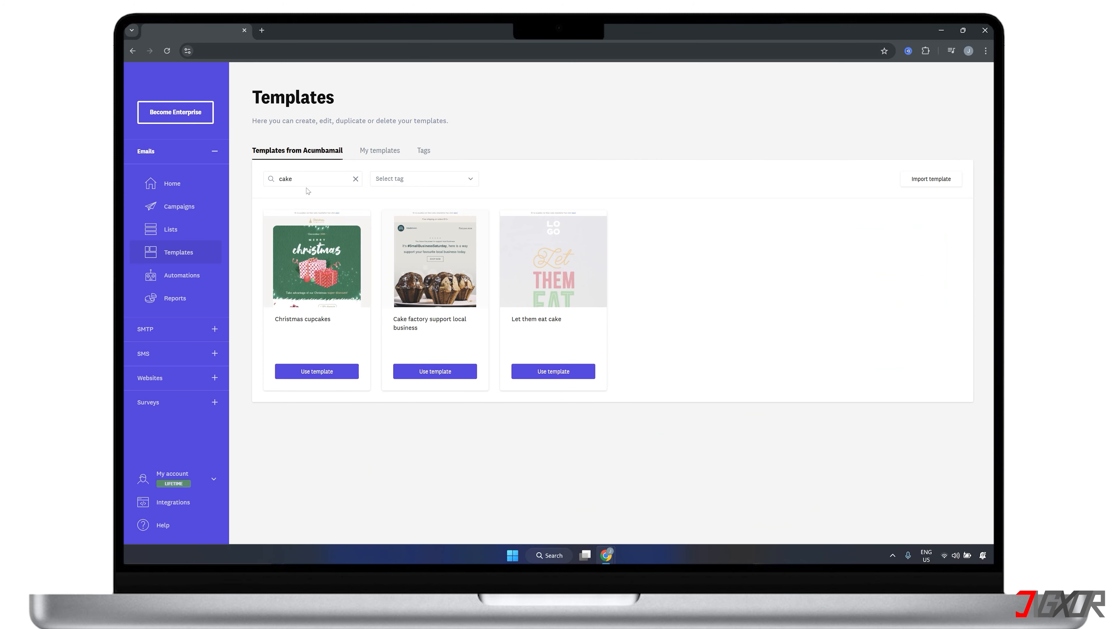
Step: Create a template named "Jigxor Pastries 2" from the "Let them eat cake" design and save it
click(551, 374)
click(586, 325)
click(634, 346)
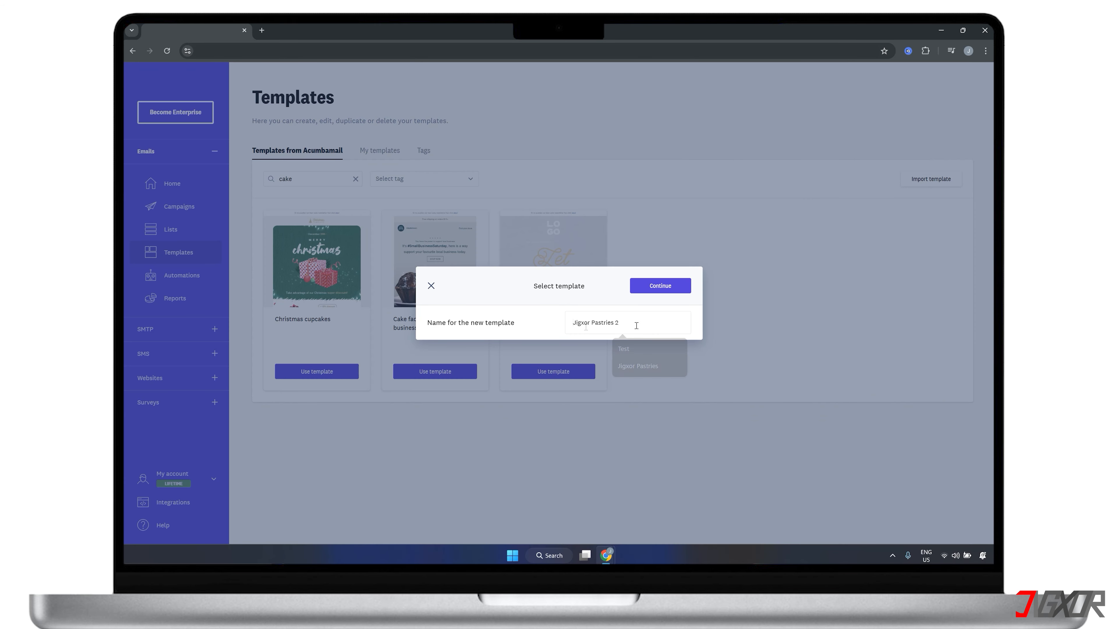
click(653, 287)
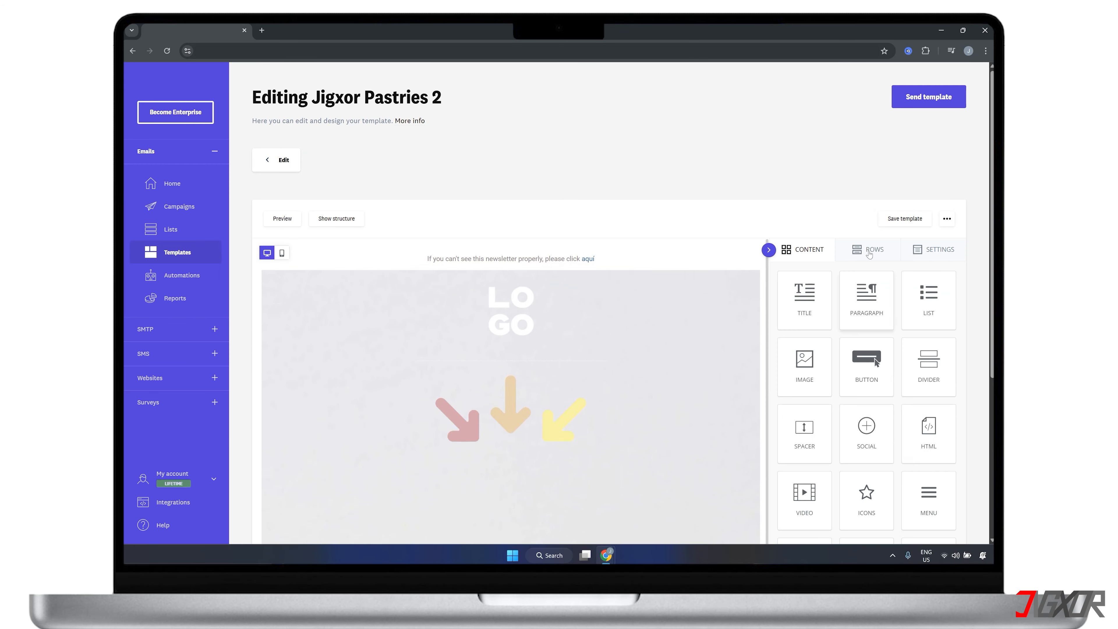
click(895, 219)
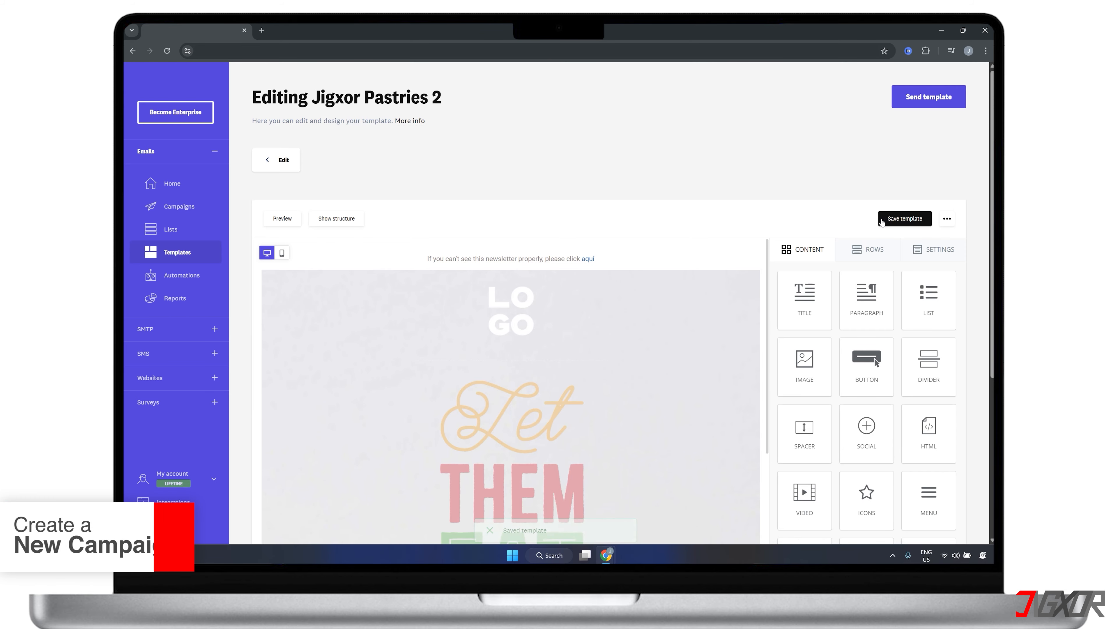
Step: Create a new email campaign of the Newsletter type
click(176, 212)
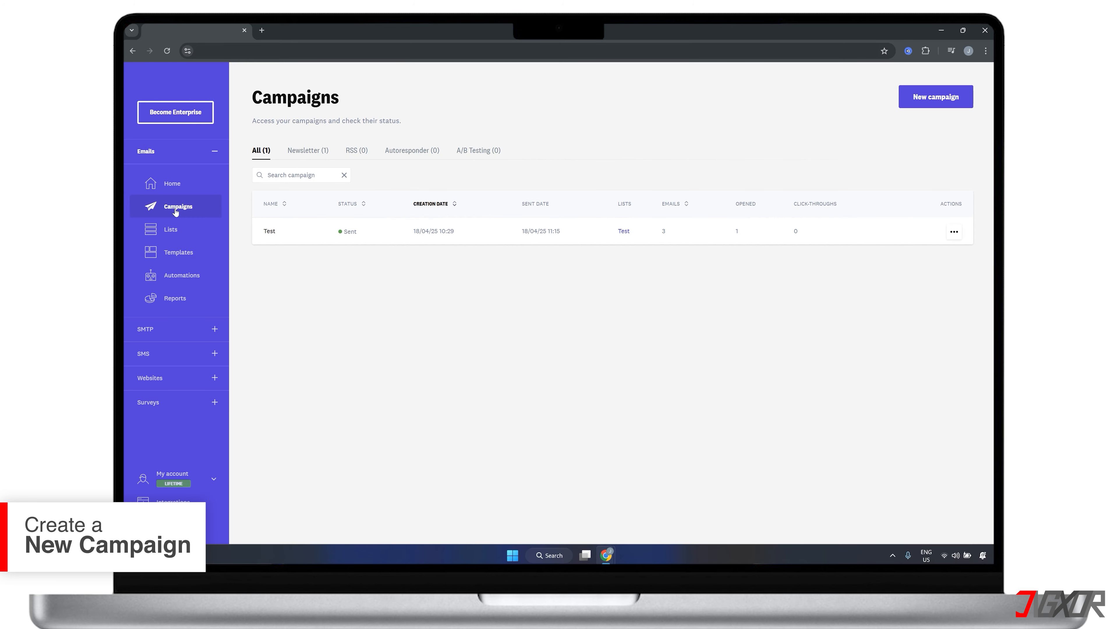
click(925, 99)
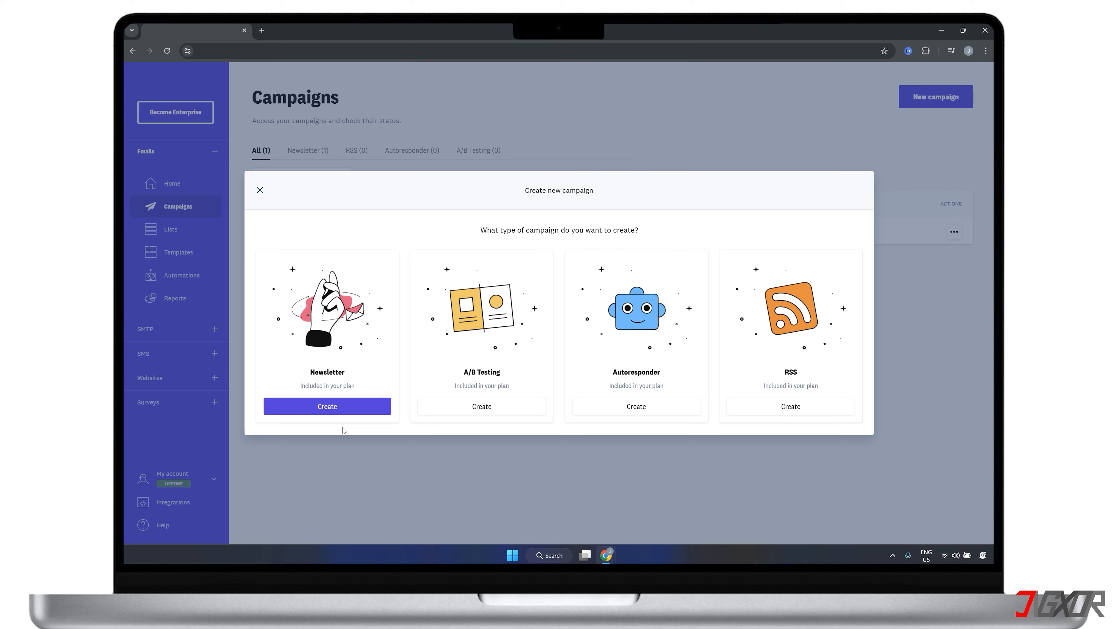
click(343, 406)
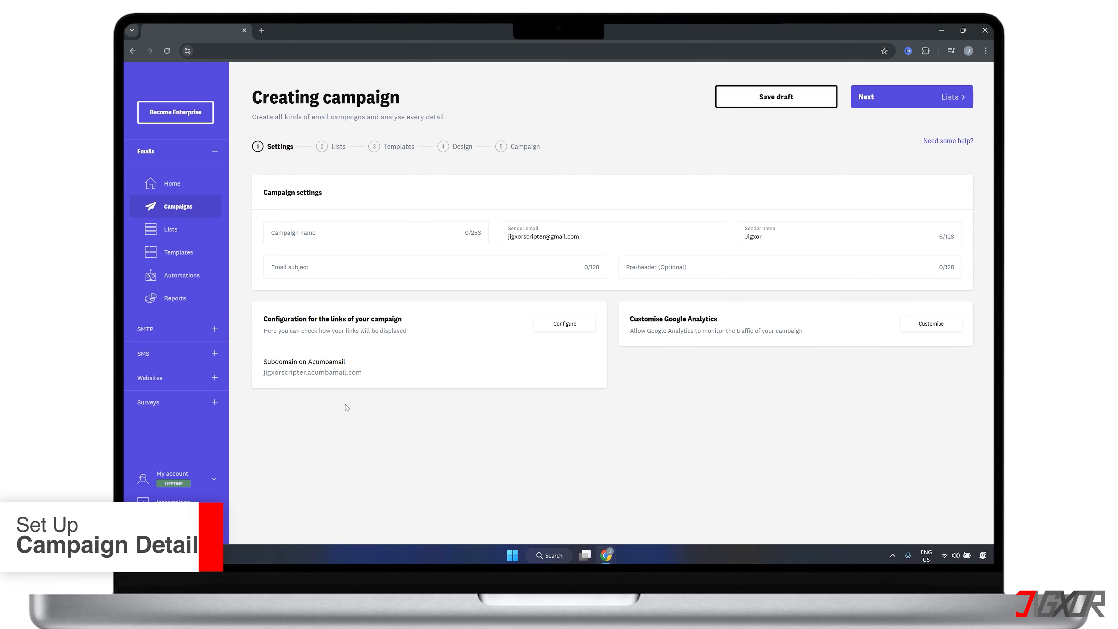
Step: Name the campaign "Fresh out of the Oven Pastries!", set the sender name to "Jigxor Pastries" and the subject to "Start your sweet journey with 10% off! 🍪"
click(303, 238)
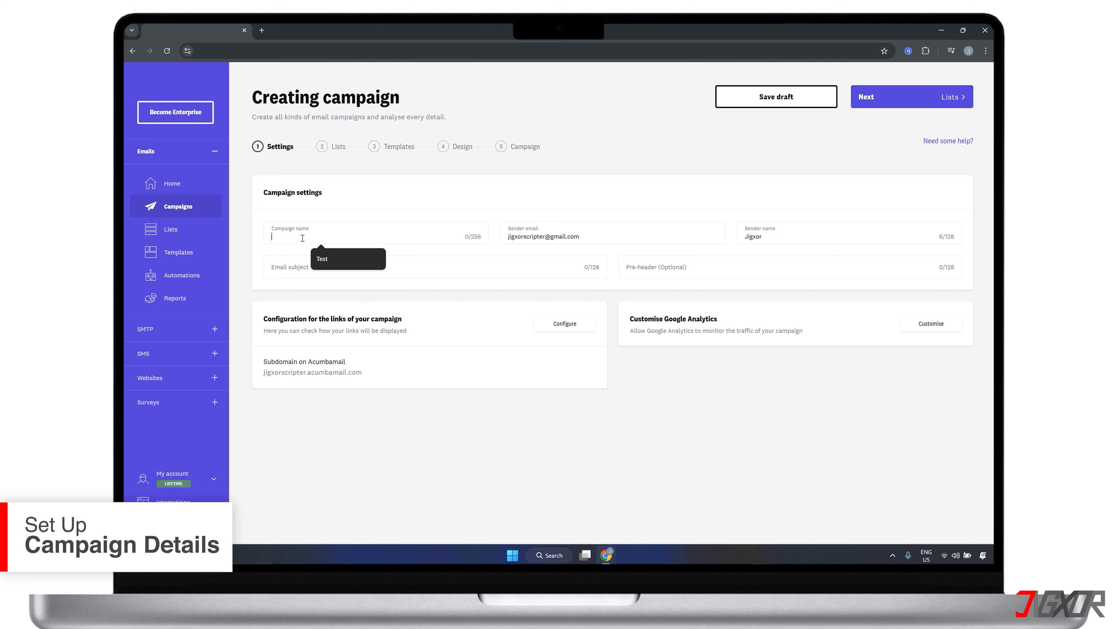
text(Fresh out of the Oven)
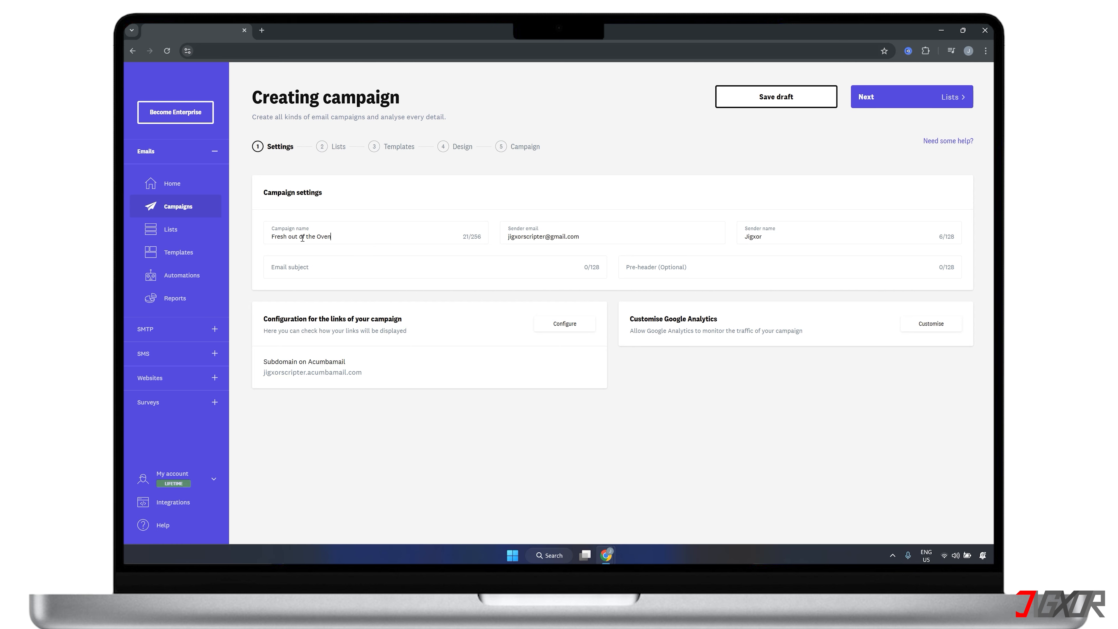
text( Pastries!)
click(772, 237)
text(Pastries)
click(396, 272)
text(Start your sweet journey with 10% off! 🍪)
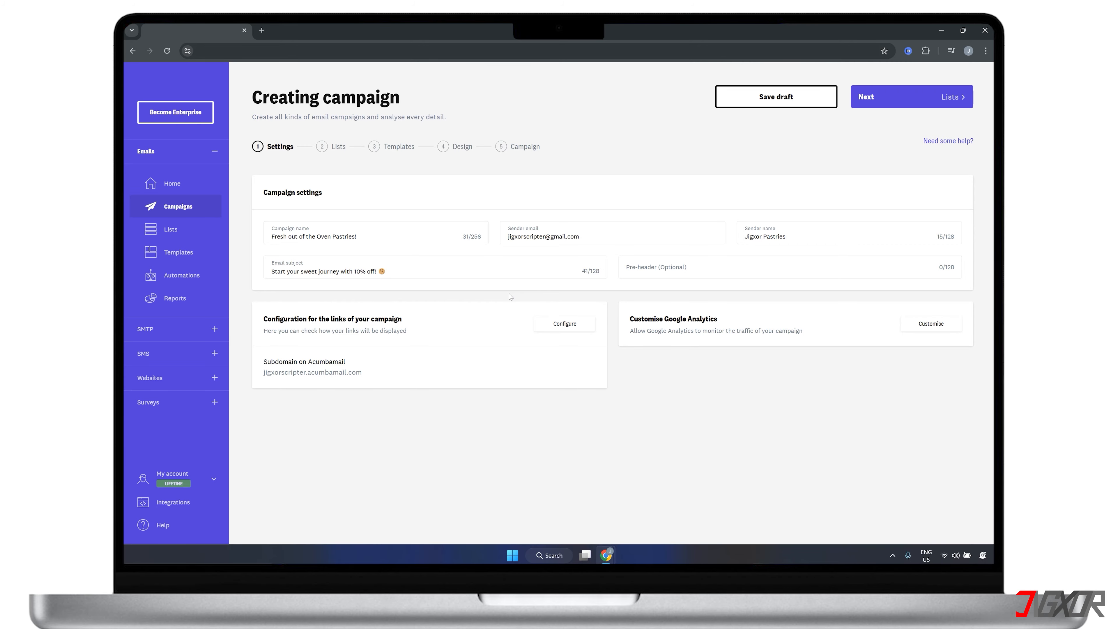
Step: Enable Google Analytics for the campaign, save that setting and proceed to the subscriber list selection
click(931, 323)
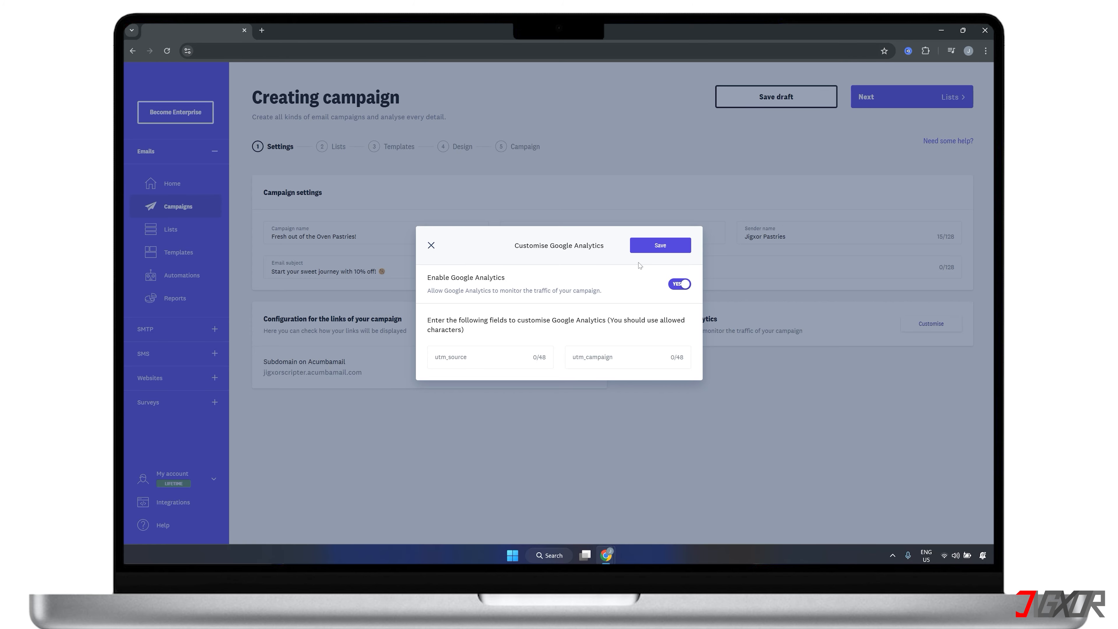
click(671, 248)
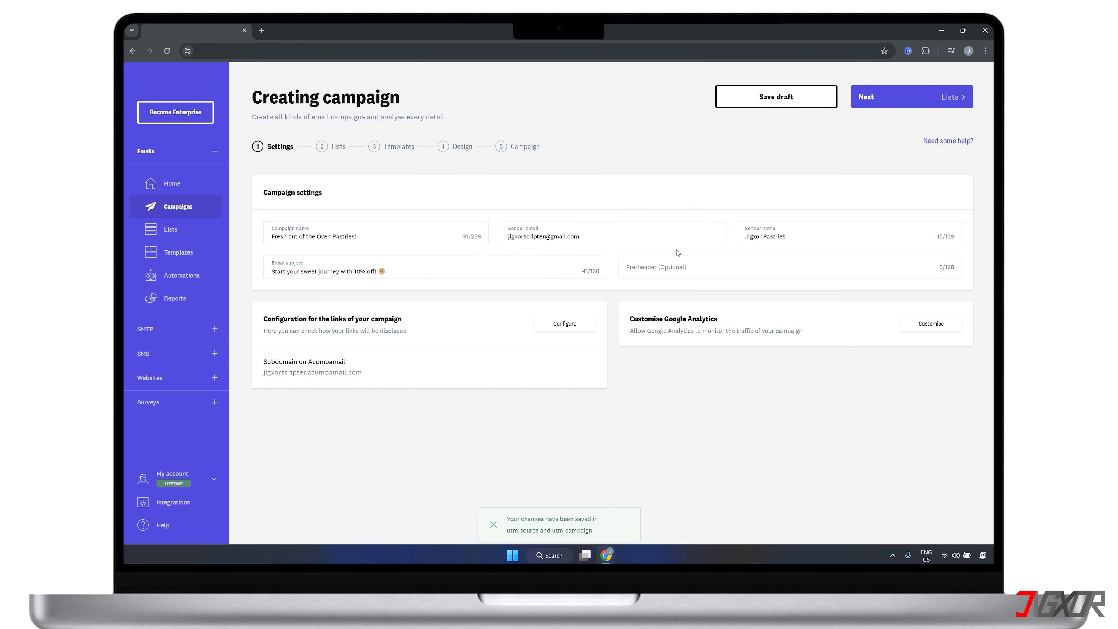
click(881, 101)
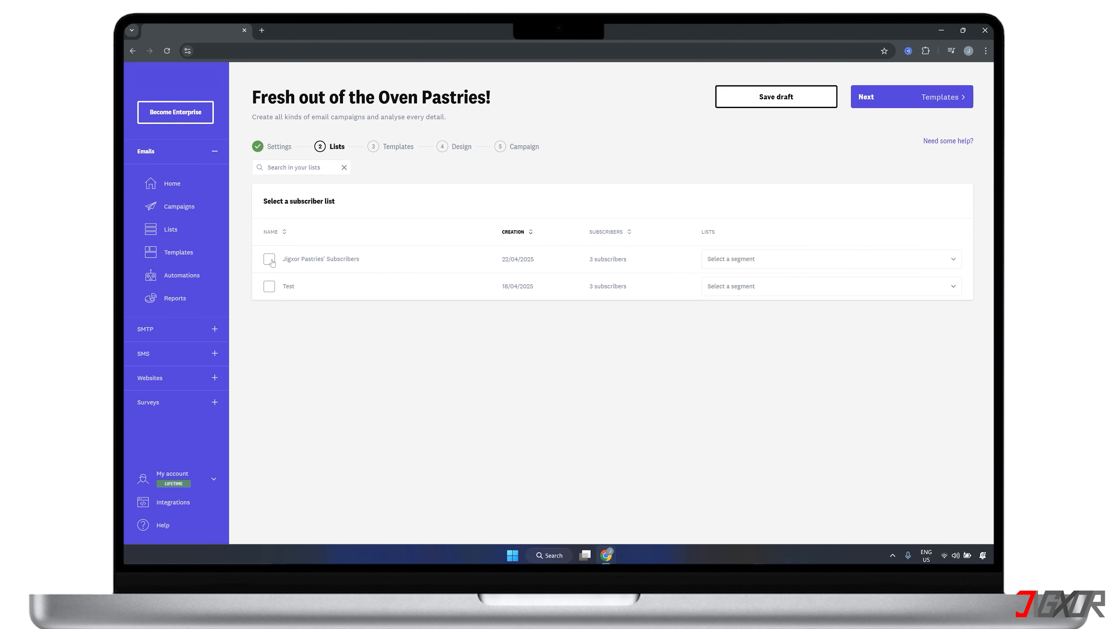
Step: Assign the "Jigxor Pastries' Subscribers" list to the campaign and use the saved "Jigxor Pastries" template directly, without duplicating it
click(270, 260)
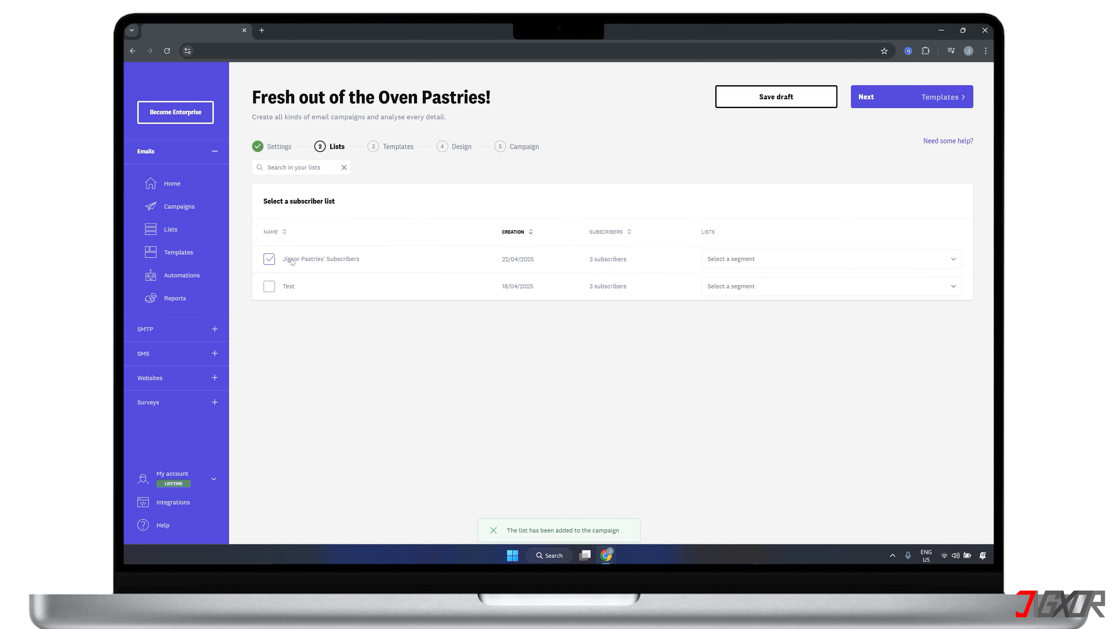
click(872, 93)
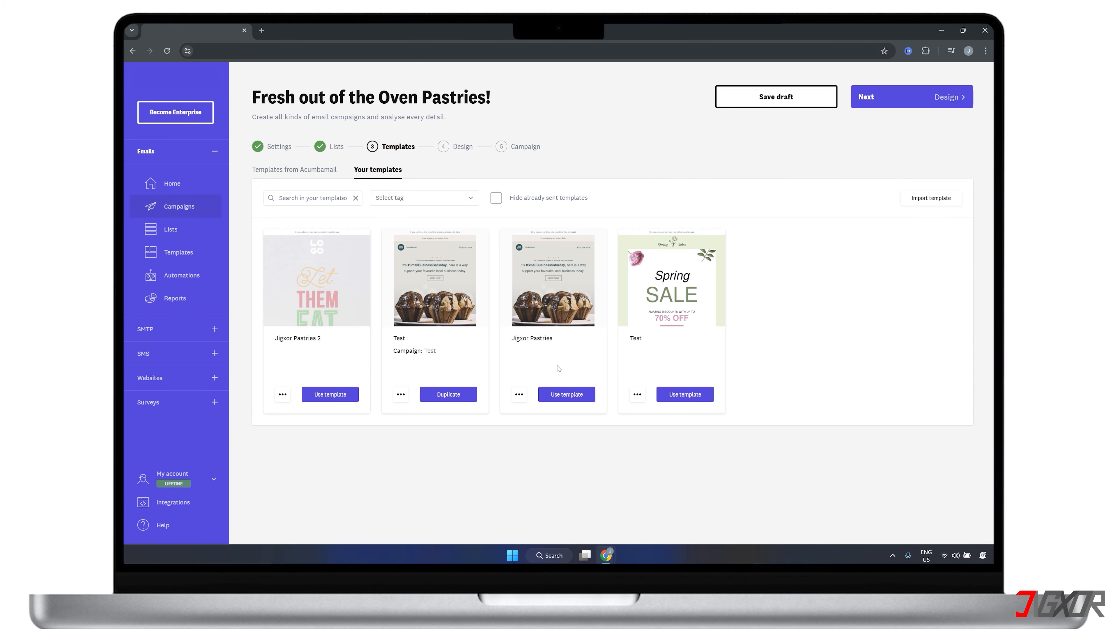
click(558, 395)
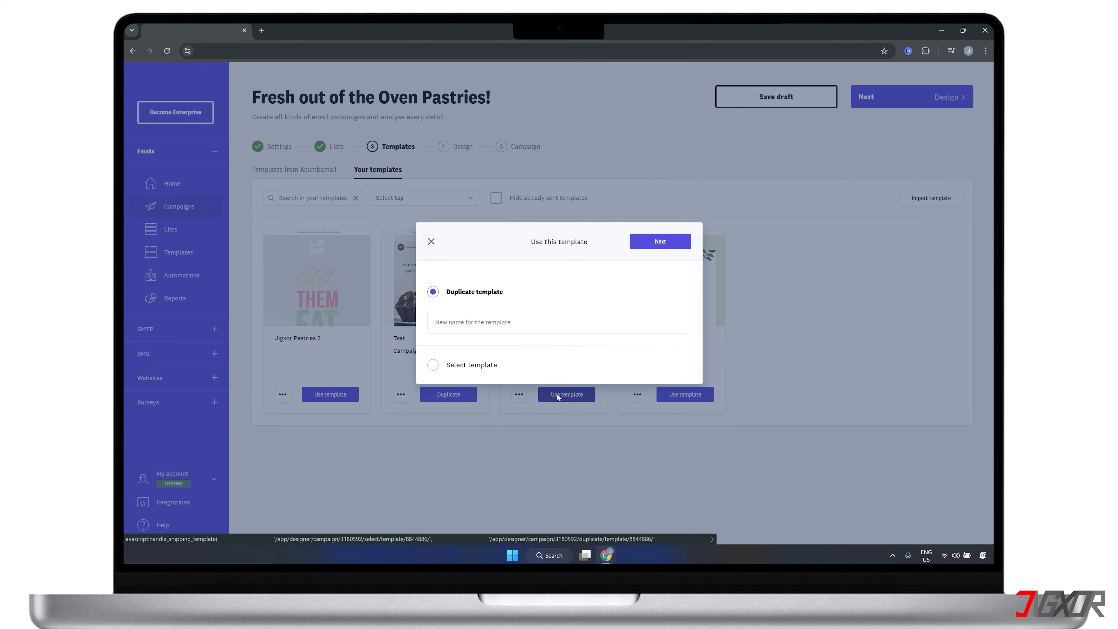
click(435, 365)
click(662, 261)
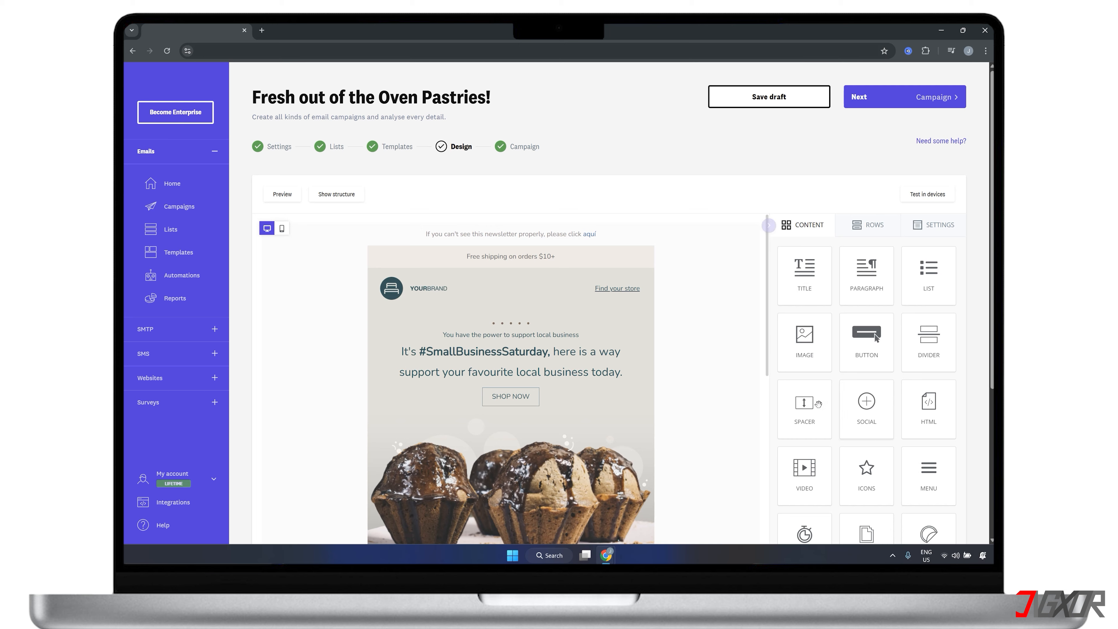
Step: Insert Image_1.jpg in an image block above the "Today's sweet deals" heading and change the heading to "Customers can't stop craving these 🍰"
click(664, 374)
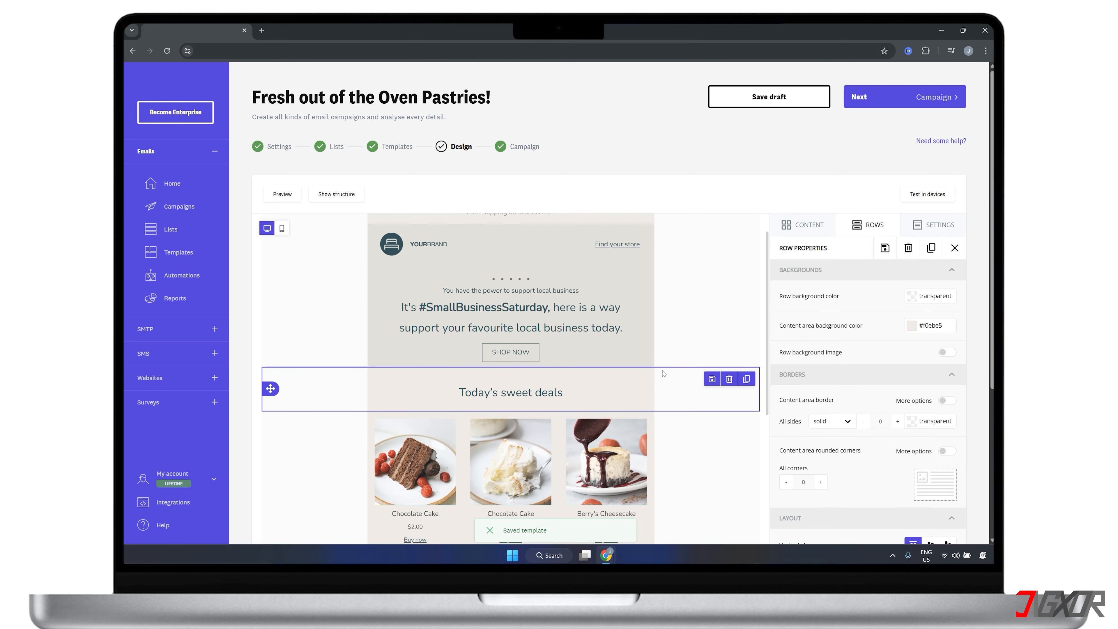
click(806, 224)
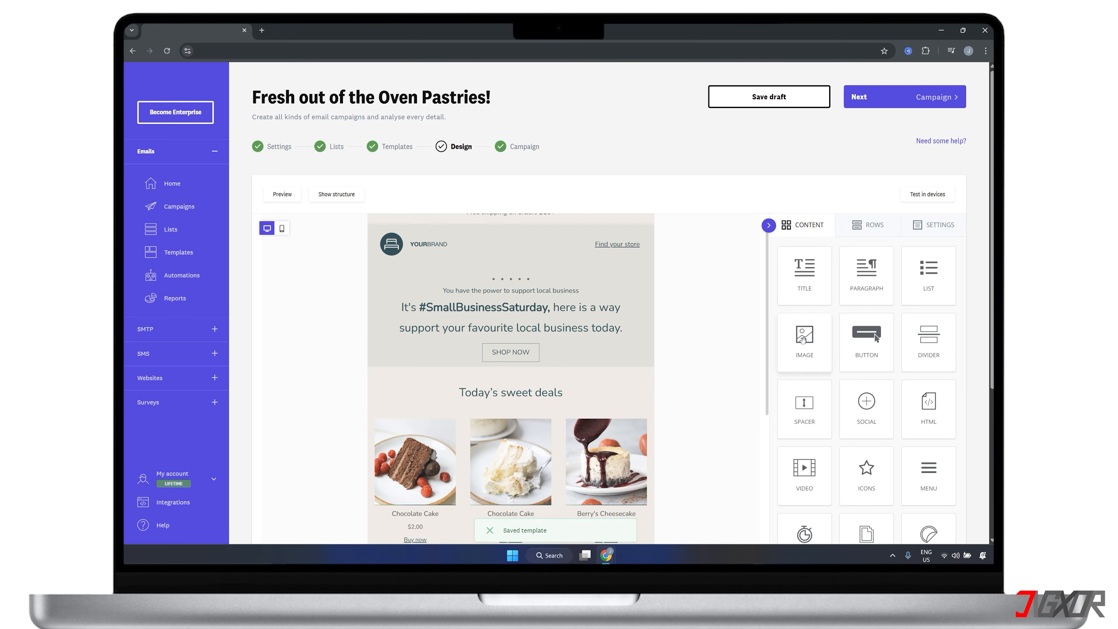
drag(802, 339, 527, 370)
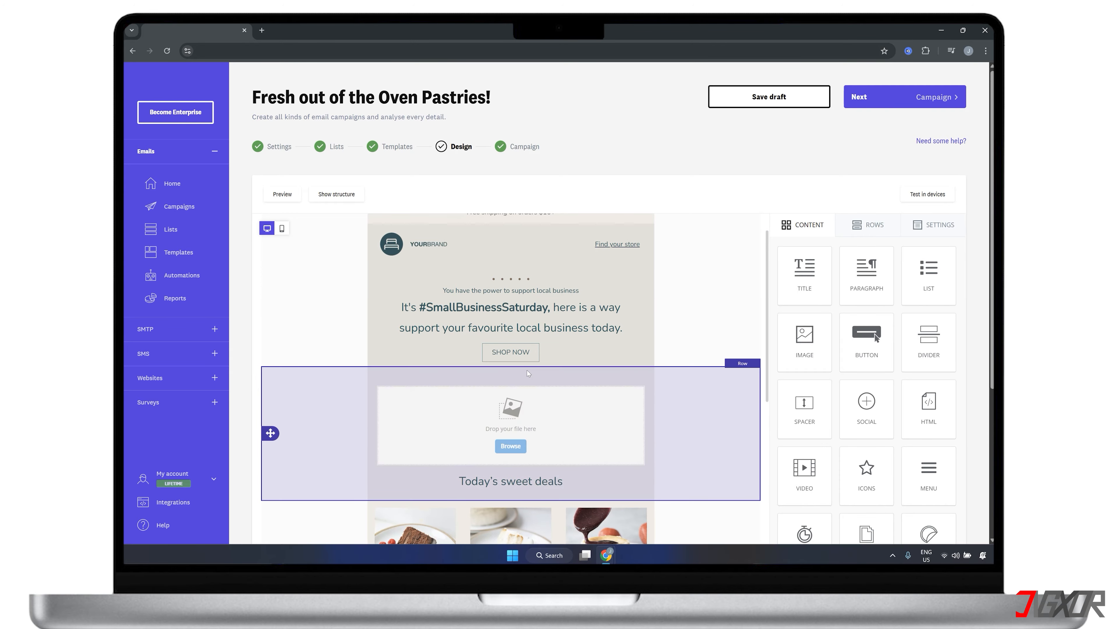
click(516, 445)
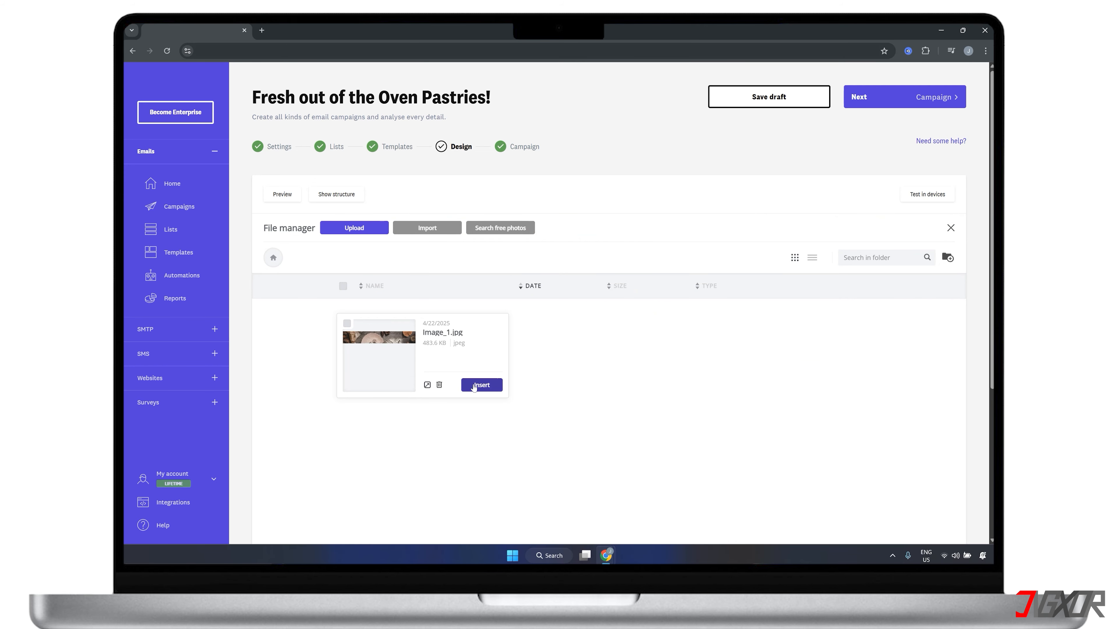
click(474, 386)
scroll(511, 379, down, 2)
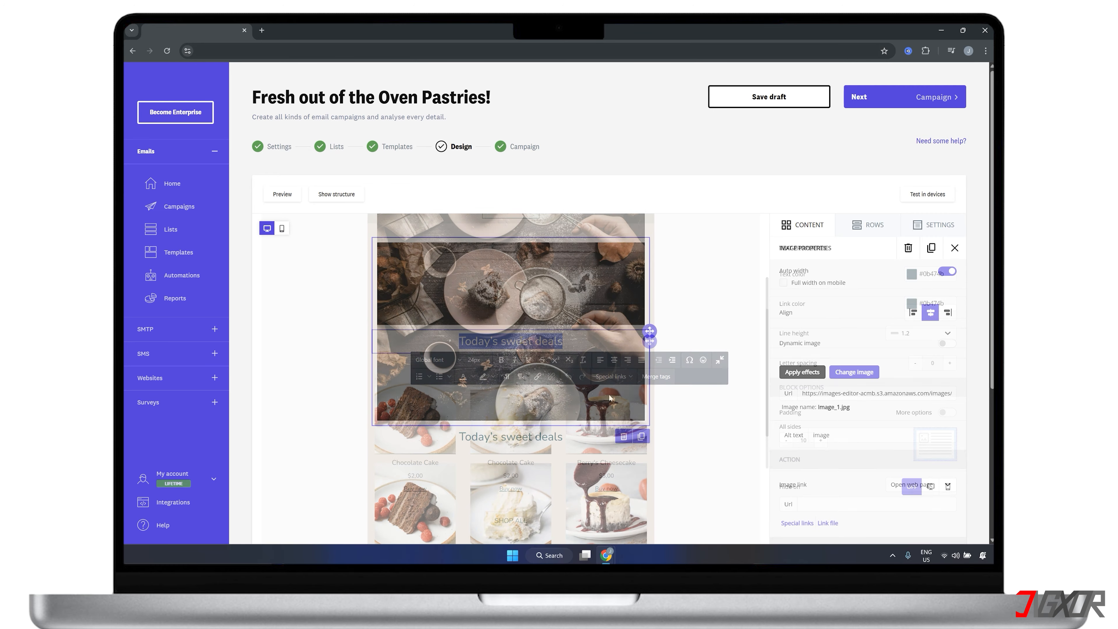
text(Customers can't stop craving these 🍰)
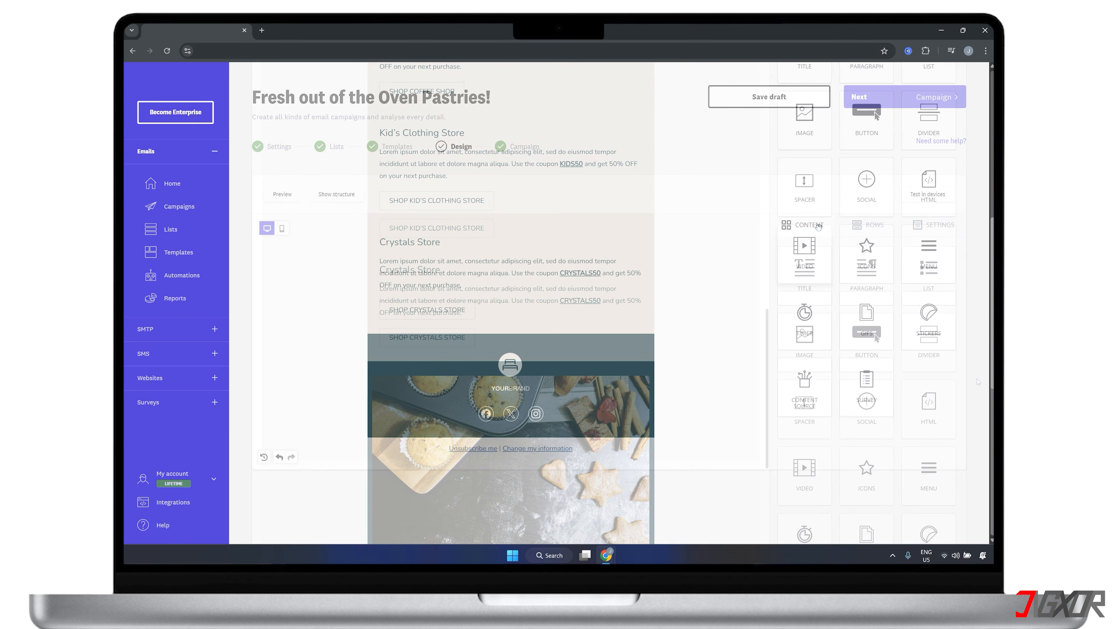
Step: Add an image block above the logo in the dark footer section and fill it with the muffin and star-cookie baking photo
drag(866, 113, 512, 365)
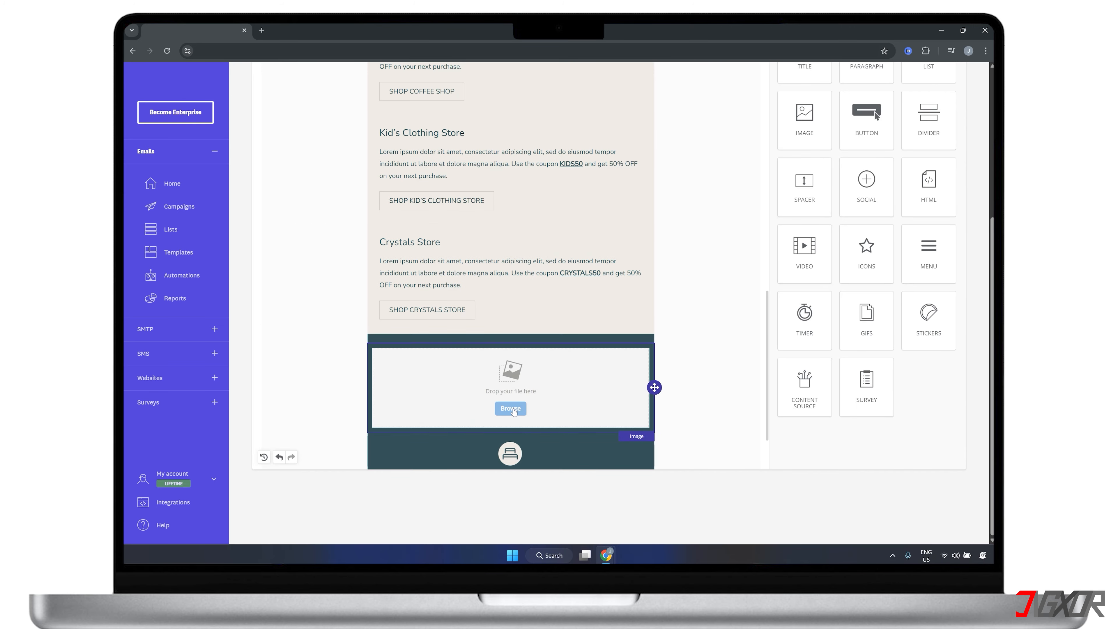
click(978, 381)
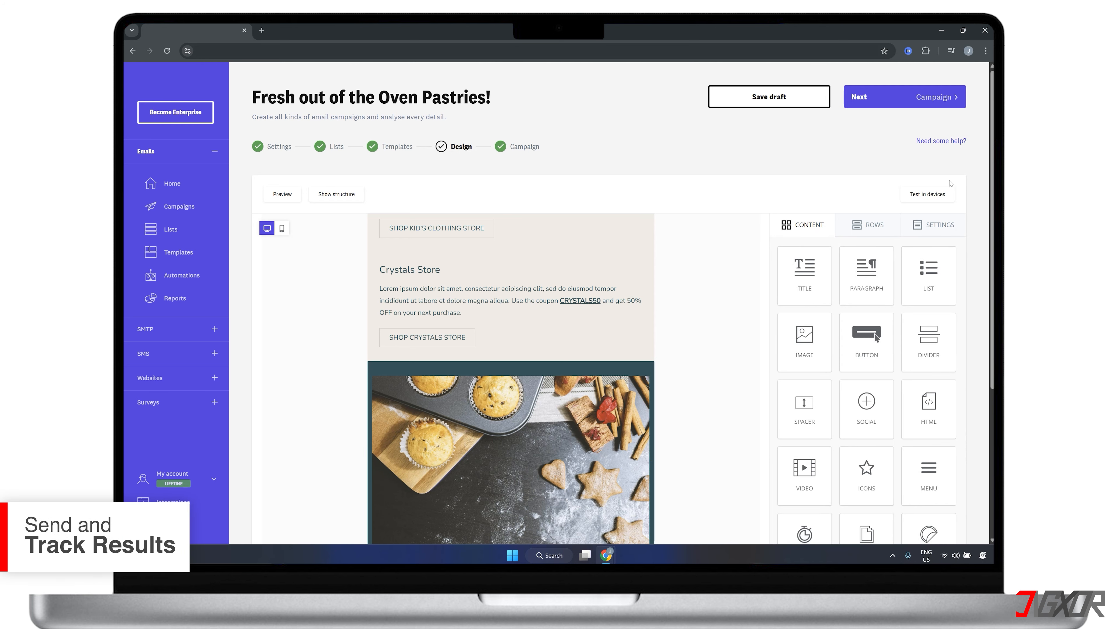
Step: Proceed to the campaign summary and send the campaign immediately to the "Jigxor Pastries' Subscribers" list
click(894, 105)
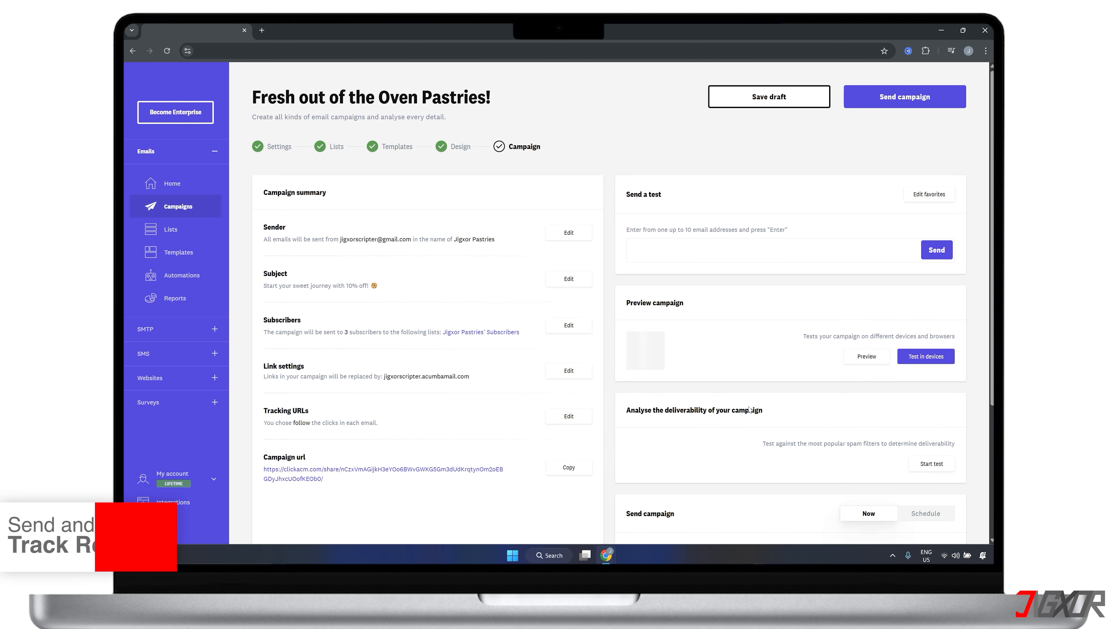
scroll(750, 410, down, 3)
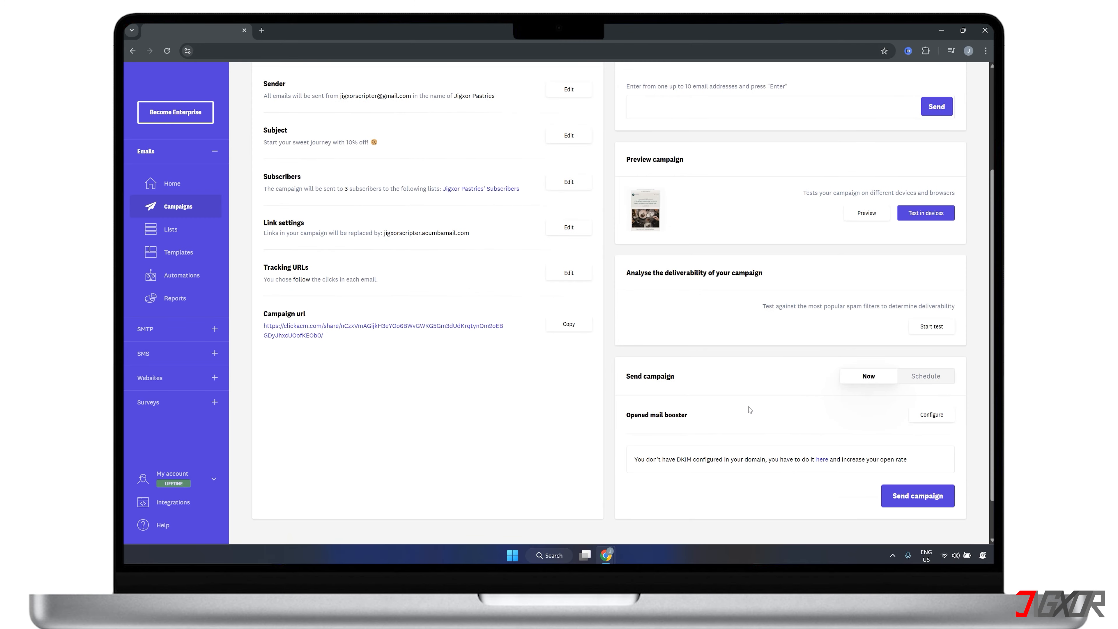
click(916, 496)
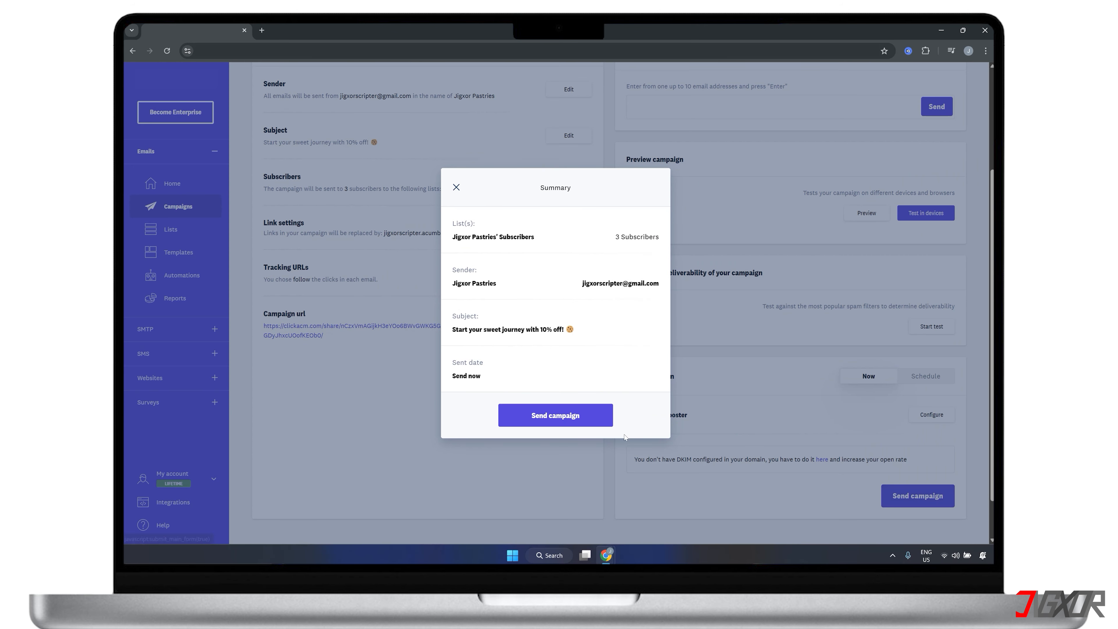
click(559, 416)
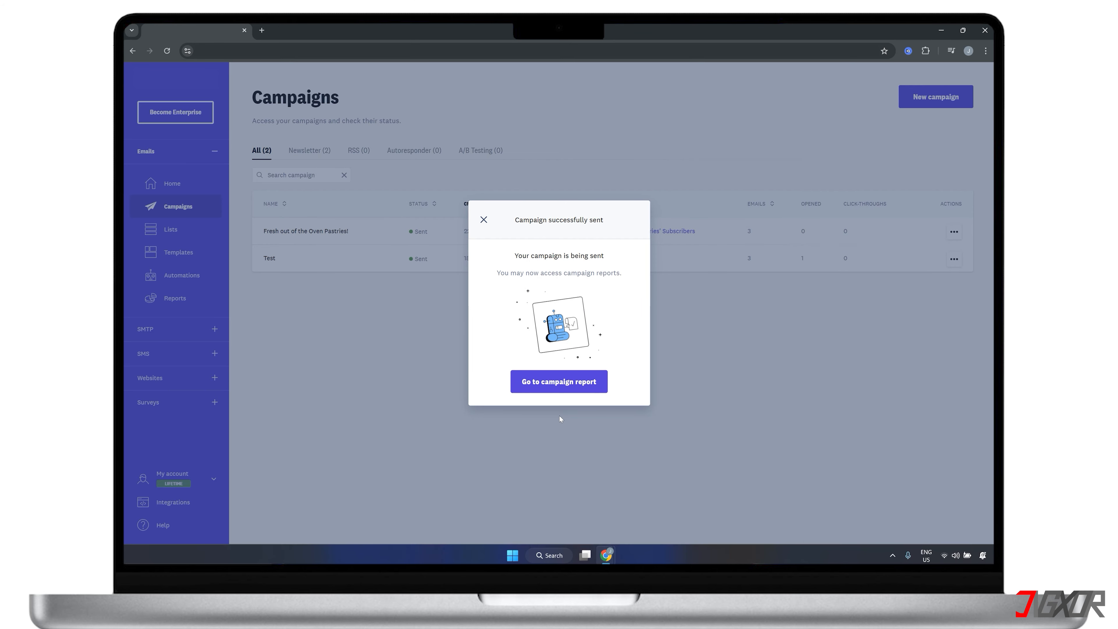
Step: Open the report of the sent campaign and examine its summary and the status of delivered and sent emails
click(559, 382)
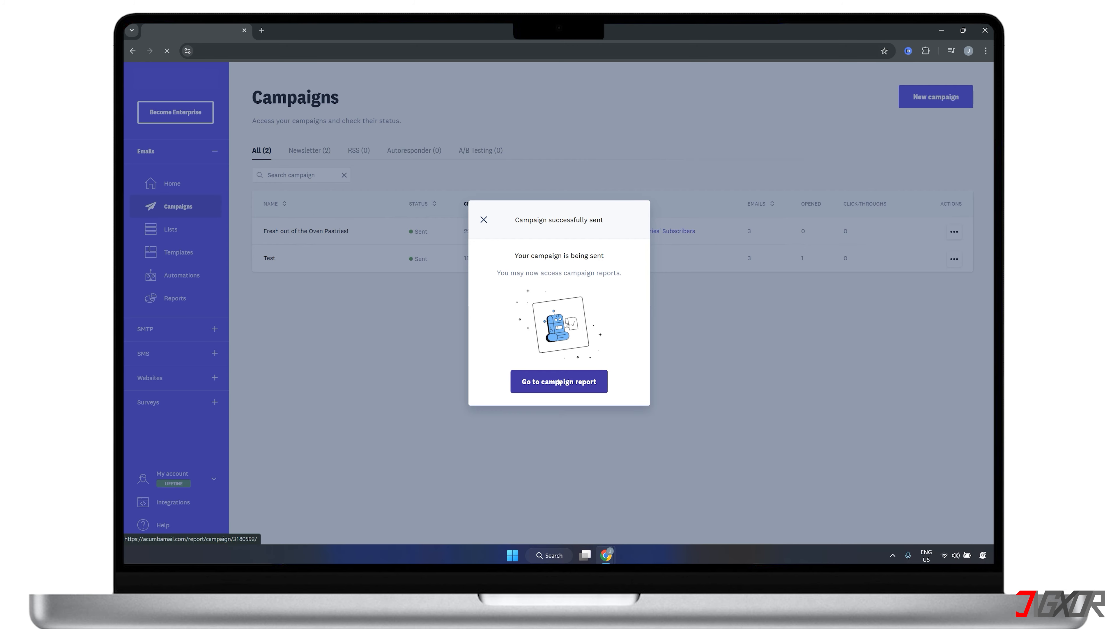
scroll(559, 381, down, 1)
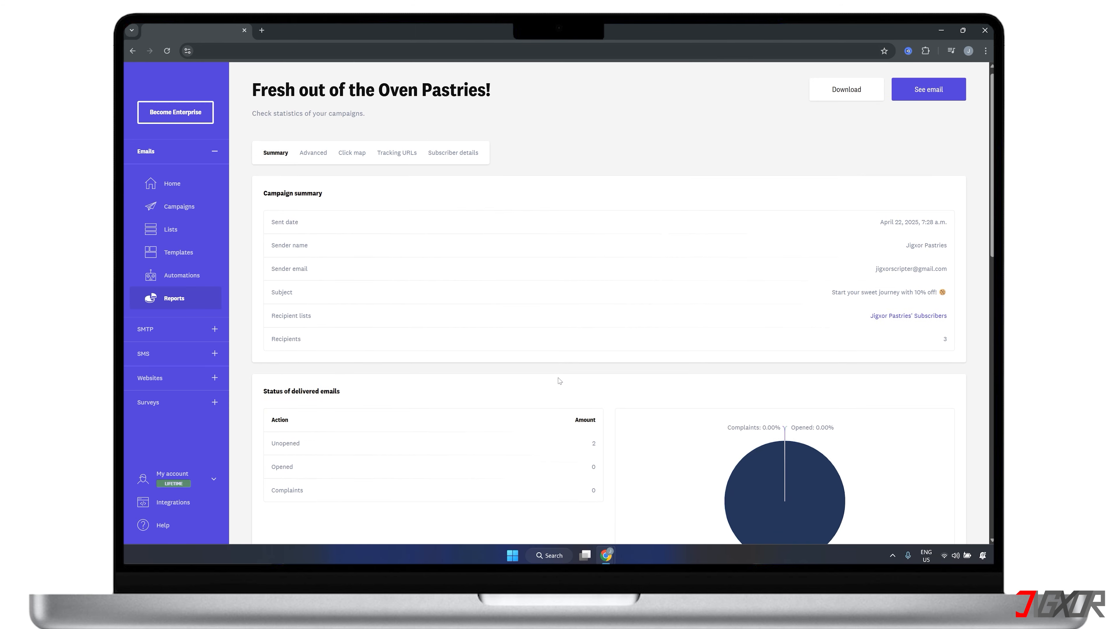
scroll(559, 381, down, 2)
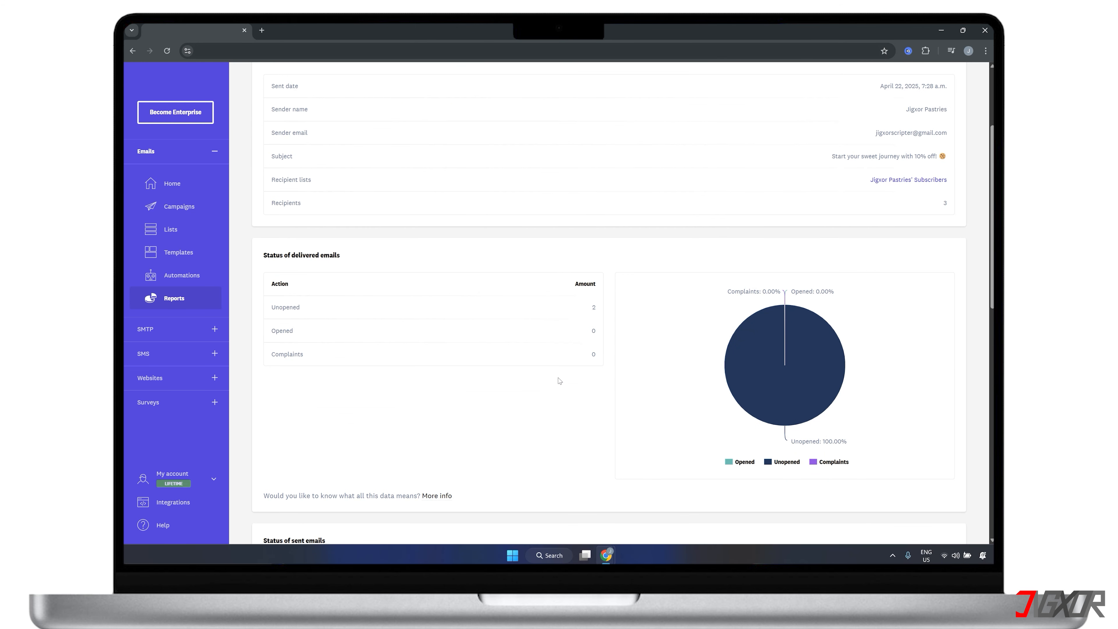
scroll(559, 381, down, 4)
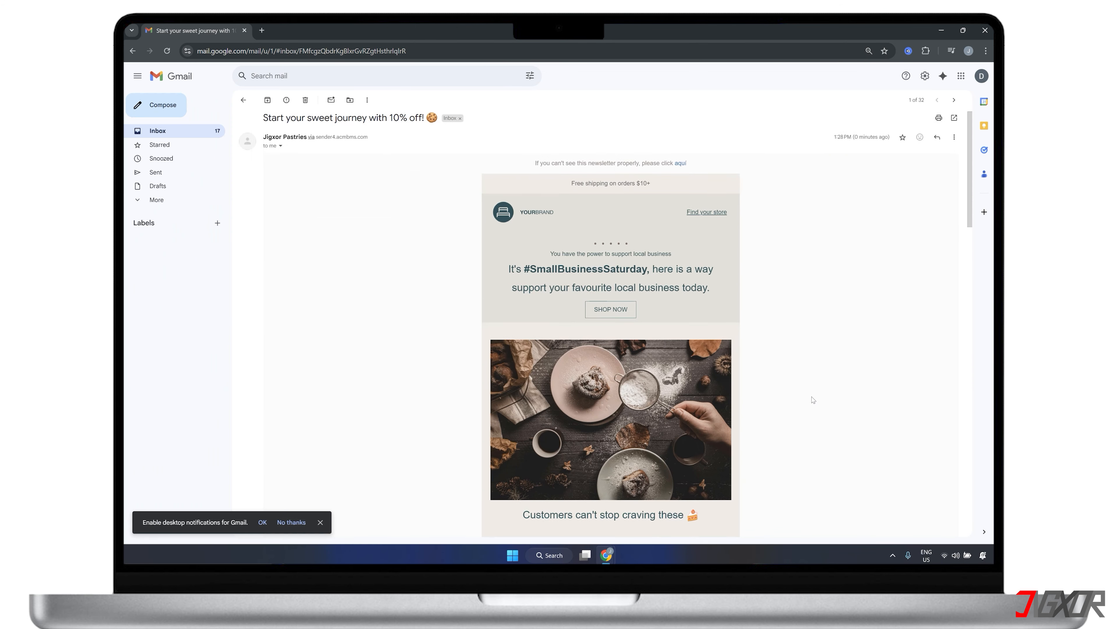
Step: Look over the received newsletter in Gmail and reload the Acumbamail campaign report to check the share of opened emails
scroll(813, 400, down, 3)
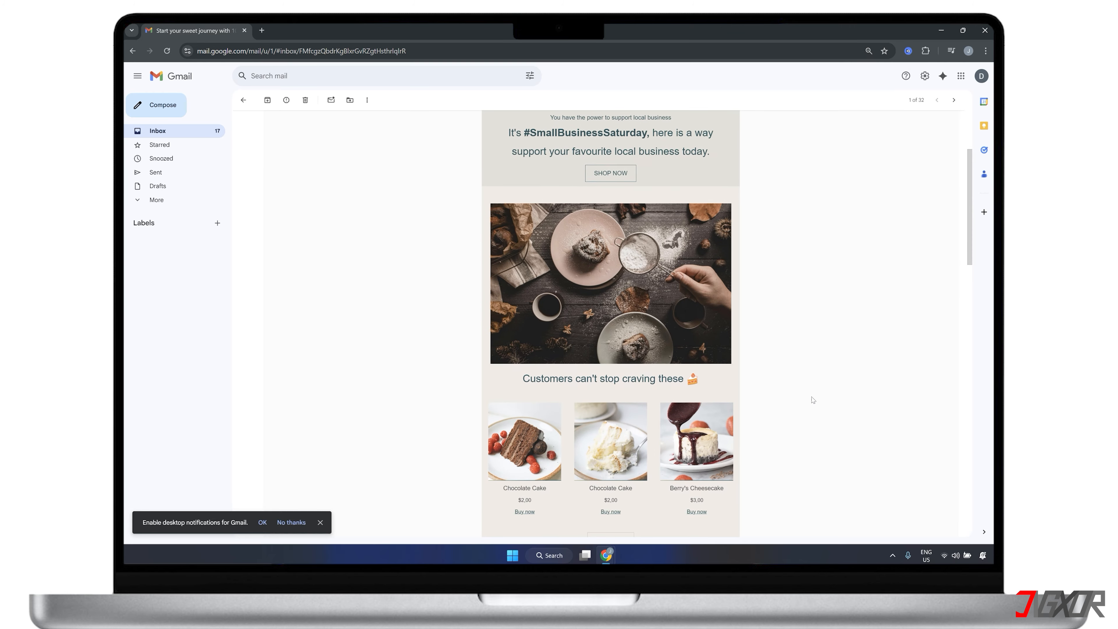
scroll(812, 399, down, 6)
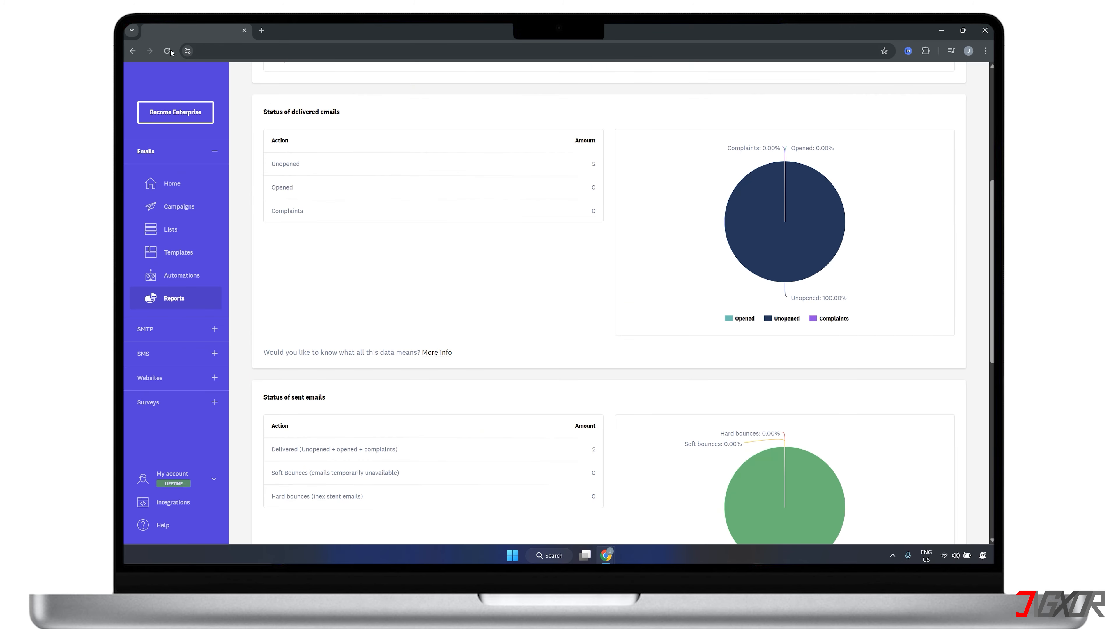
click(169, 51)
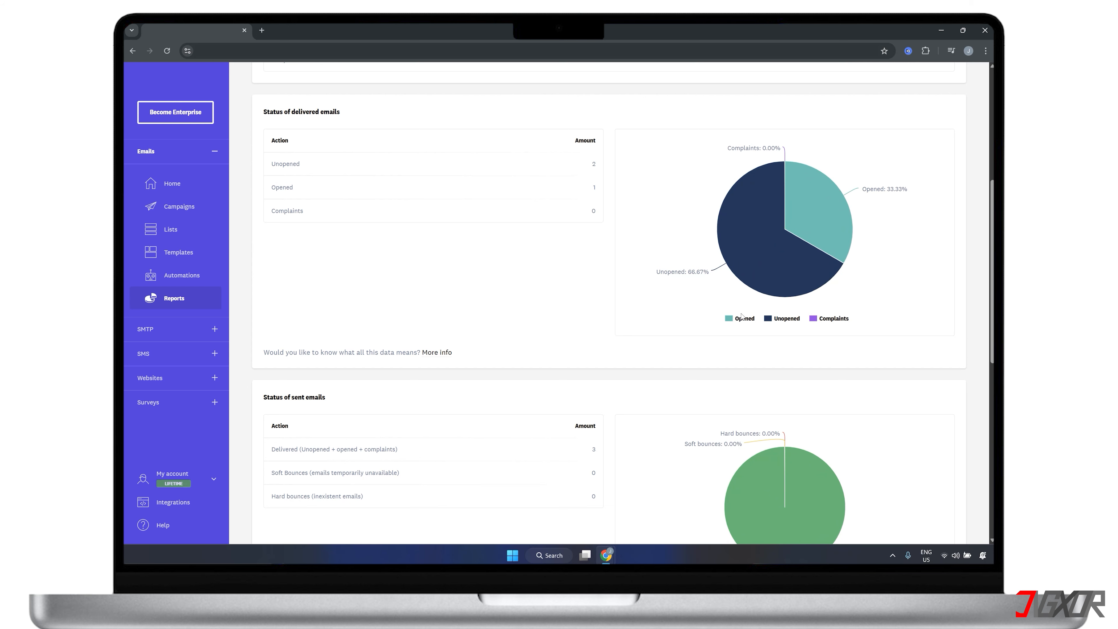
mouse_move(808, 228)
Step: Create a new email automation named "Send Newsletter to New Subscribers"
click(196, 276)
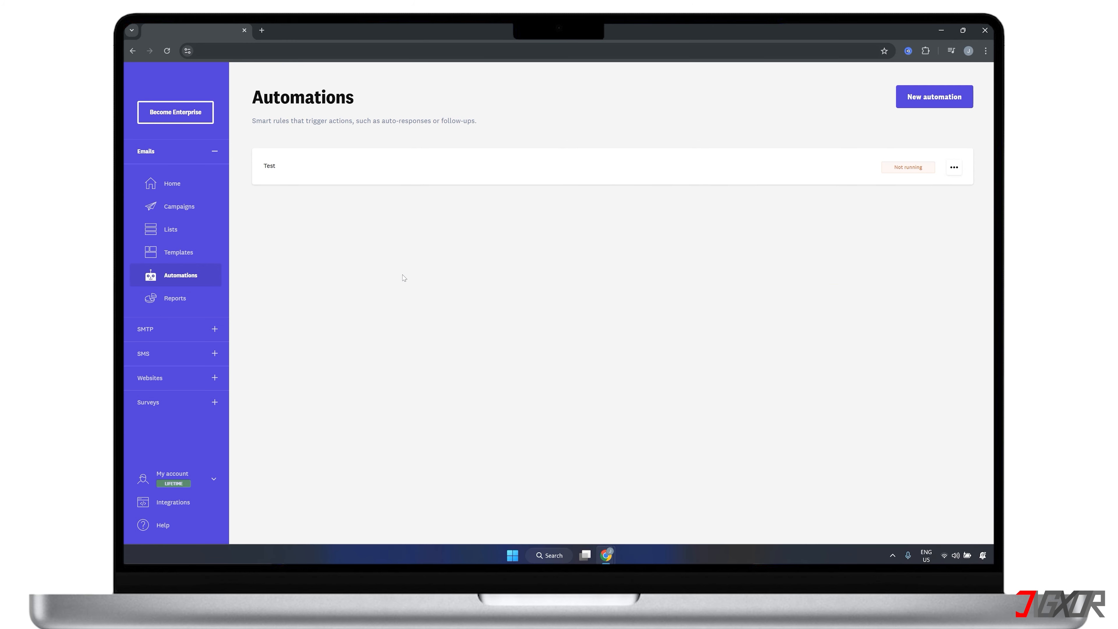
click(916, 103)
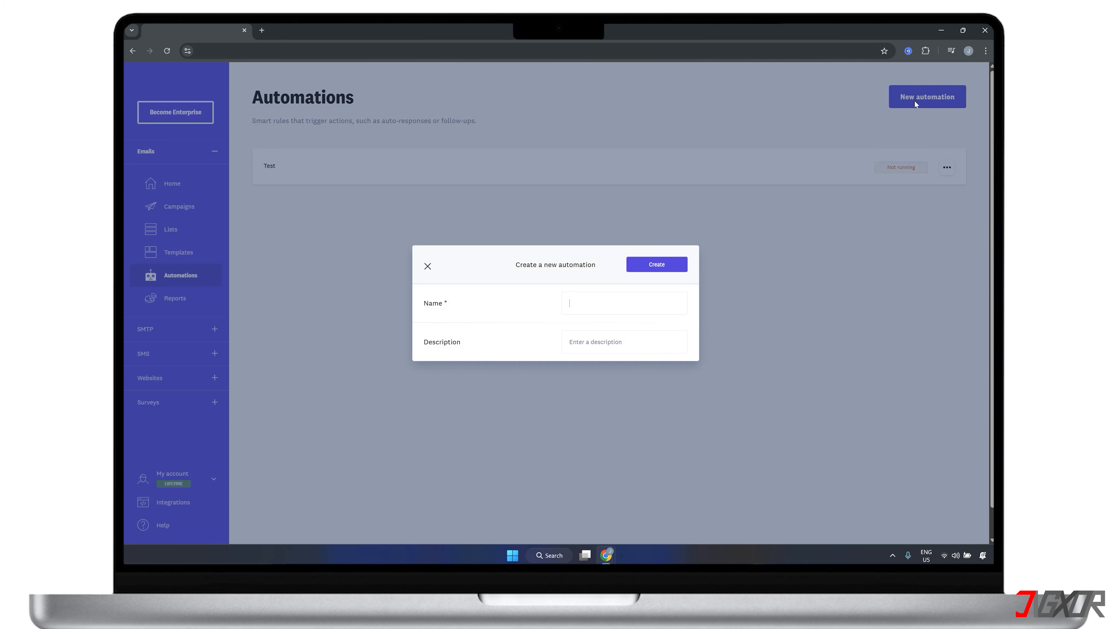
text(Send Newsletter to New Subscribers)
click(645, 264)
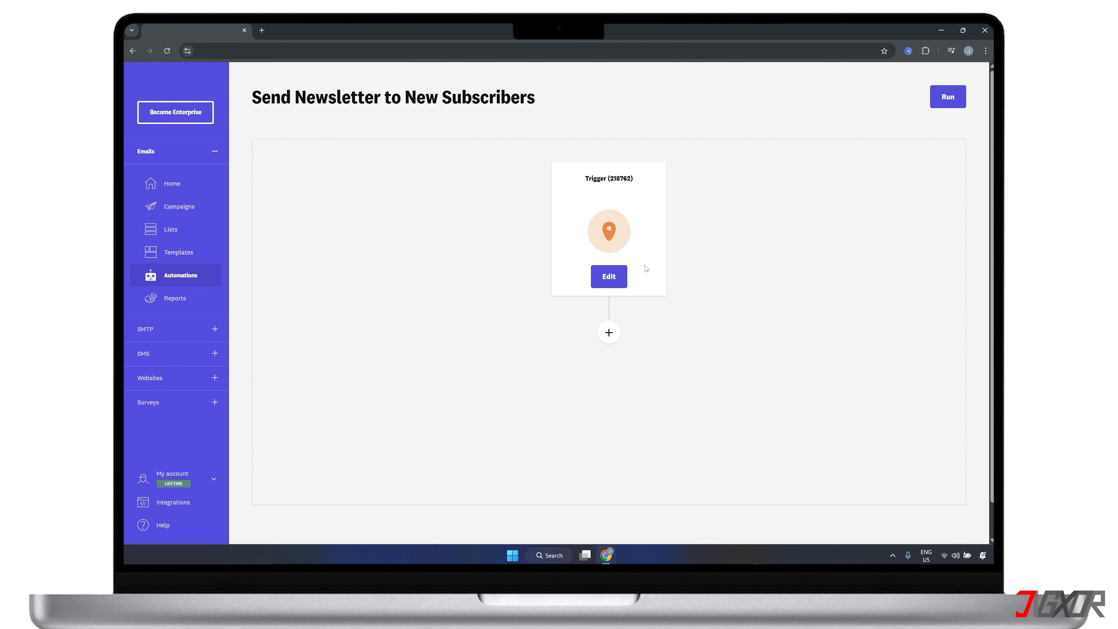
Step: Edit the automation's trigger, set its list to "Jigxor Pastries' Subscribers" and open the trigger type choices
click(622, 277)
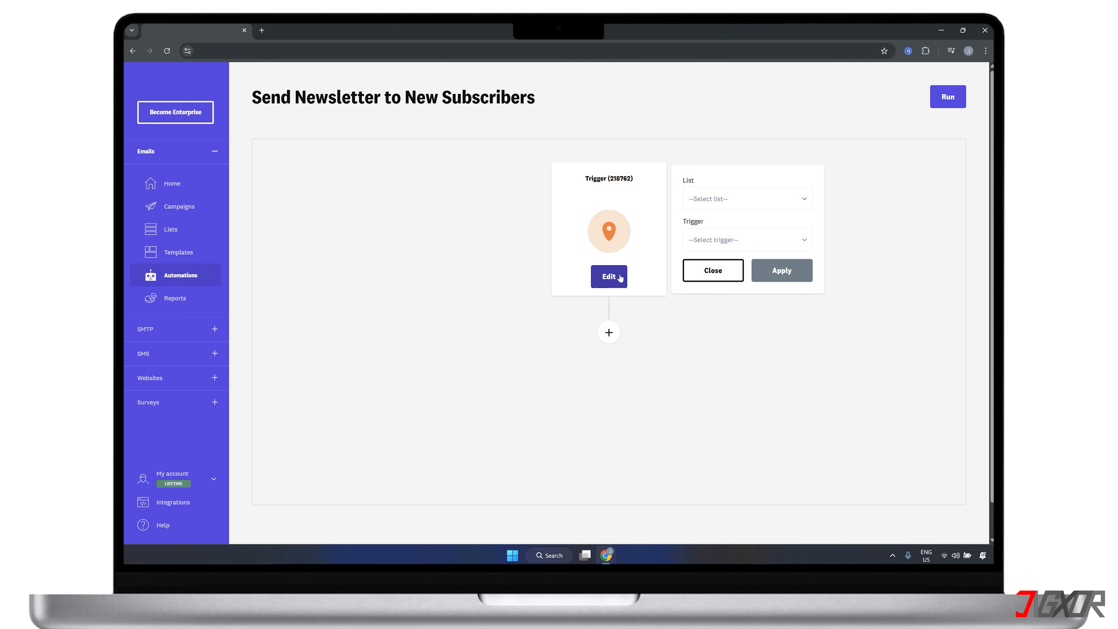
click(713, 200)
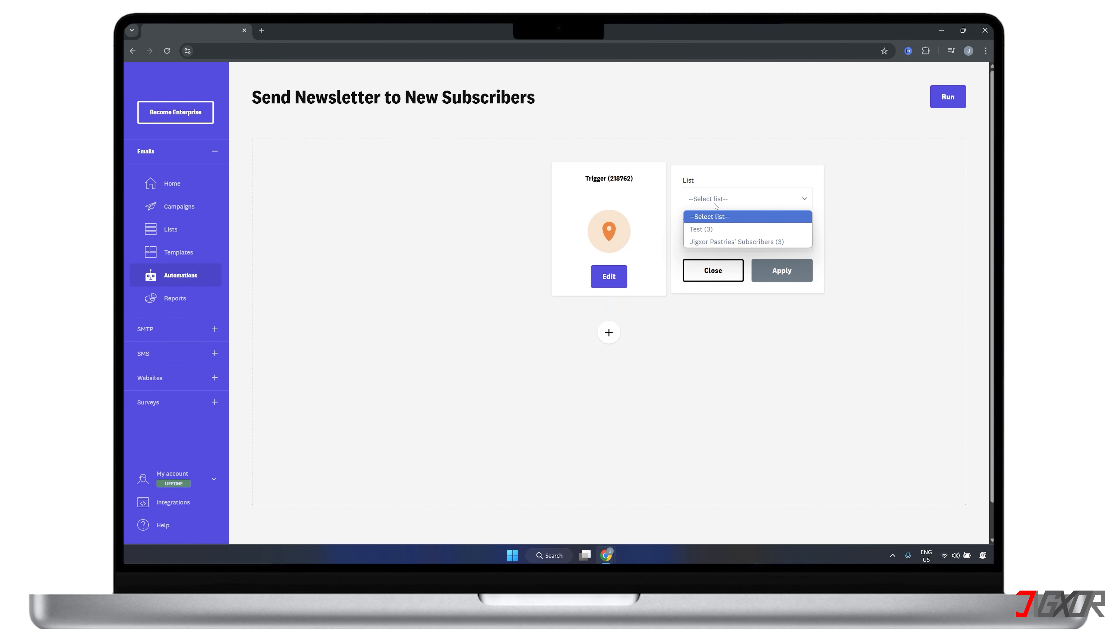
click(730, 243)
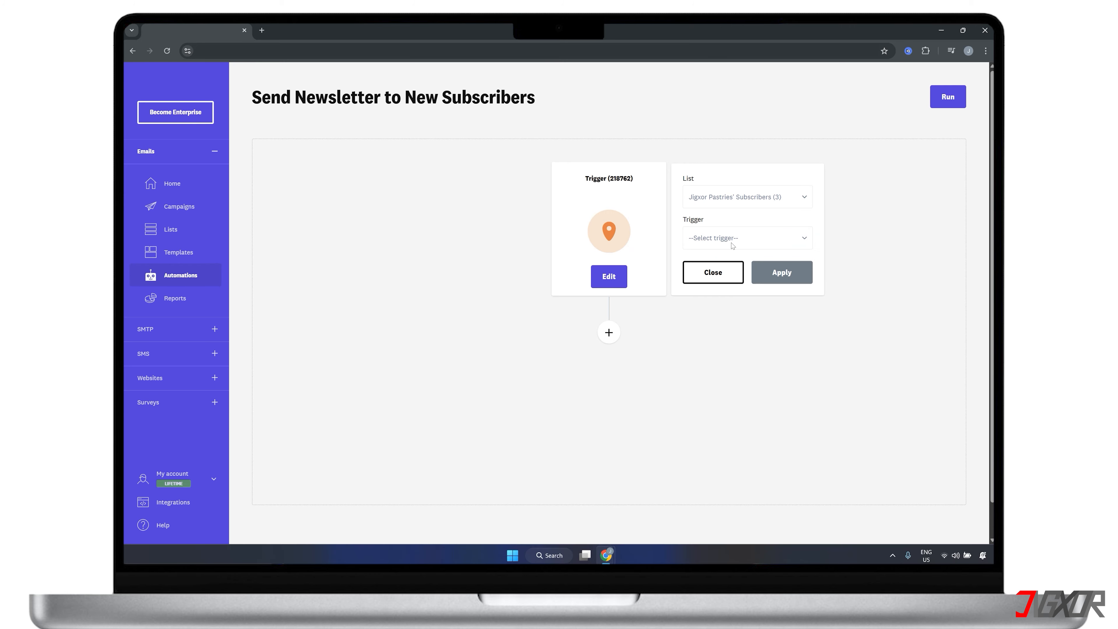
click(731, 244)
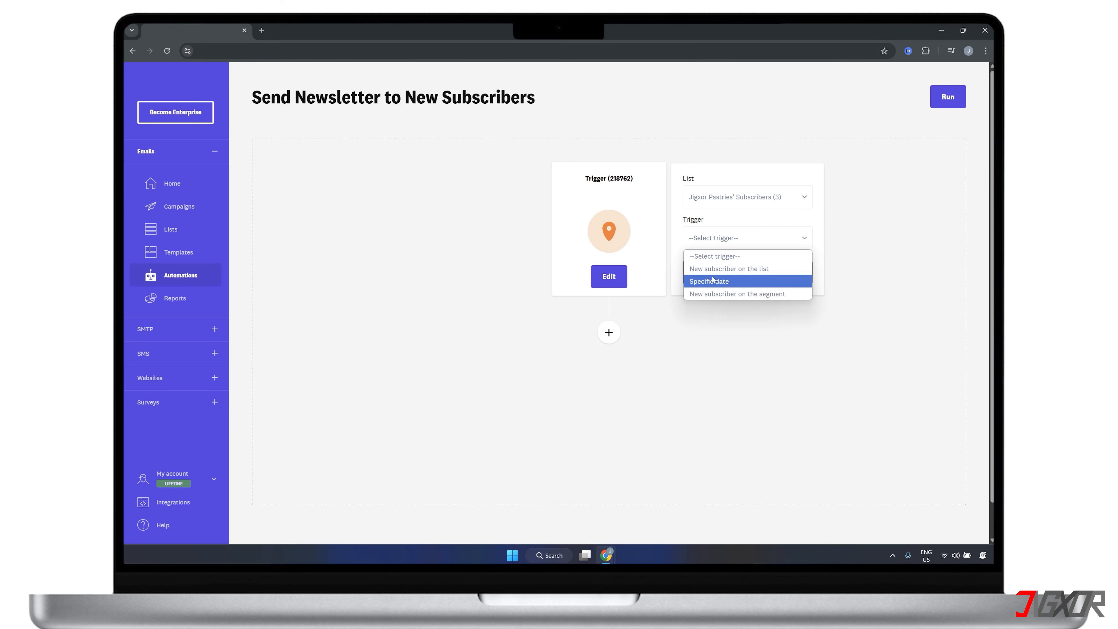